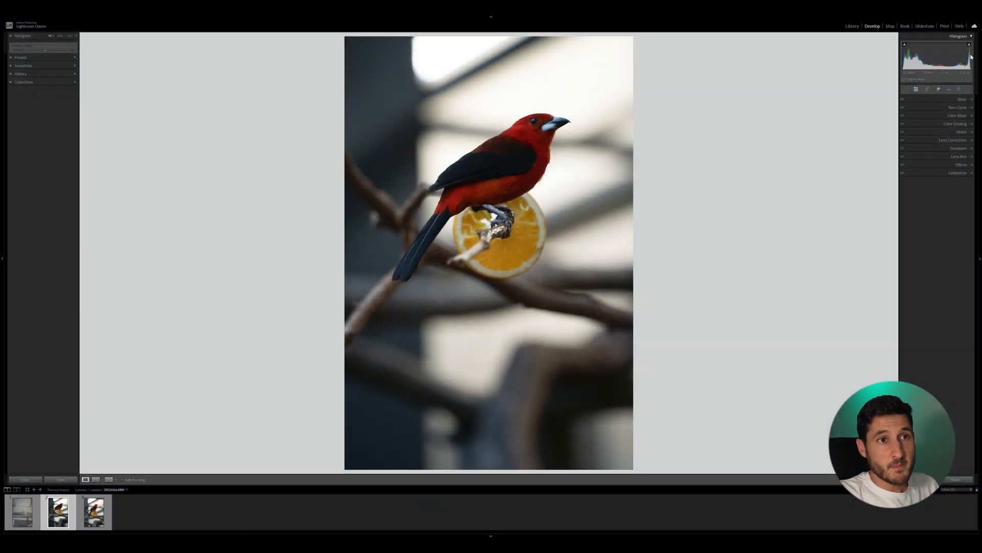
- Crop the bird photo tighter, trimming the empty space around it and repositioning the bird and orange slice within the frame
click(927, 90)
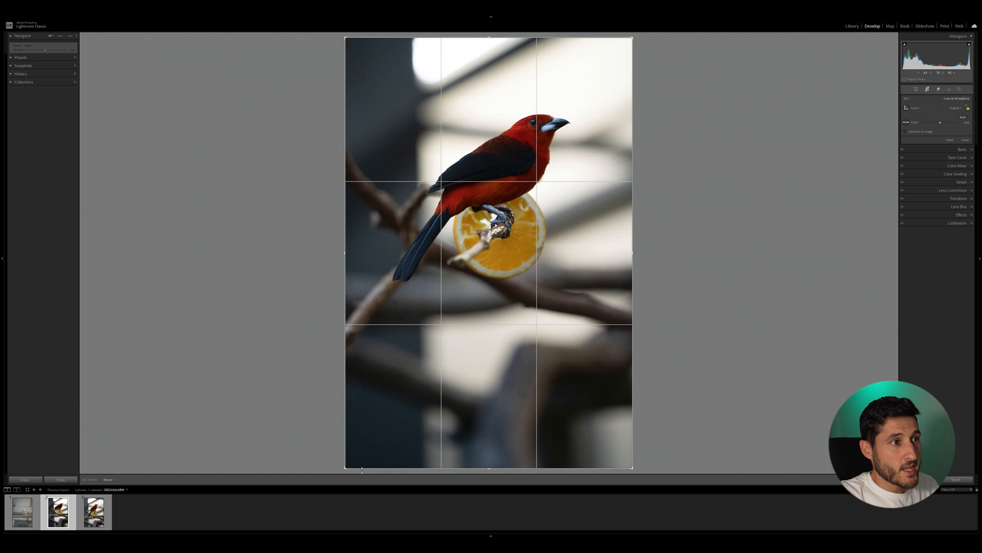
drag(361, 469, 374, 425)
drag(416, 390, 520, 351)
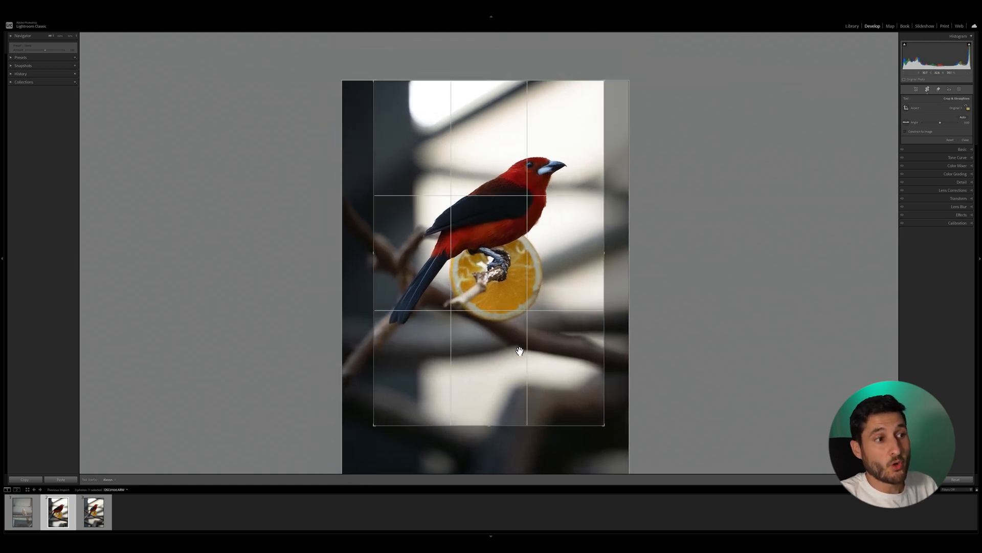
drag(498, 425, 498, 419)
drag(504, 350, 516, 348)
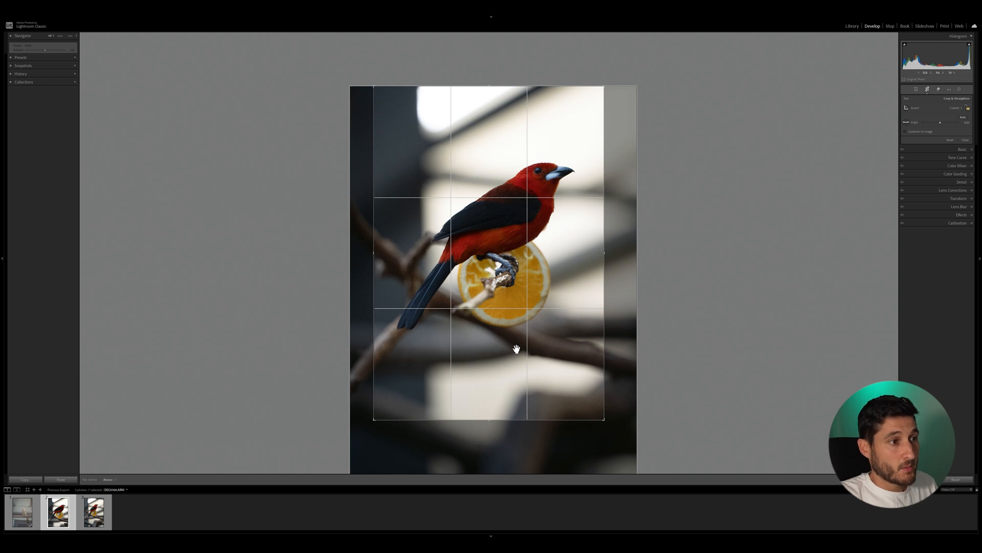
drag(491, 421, 492, 417)
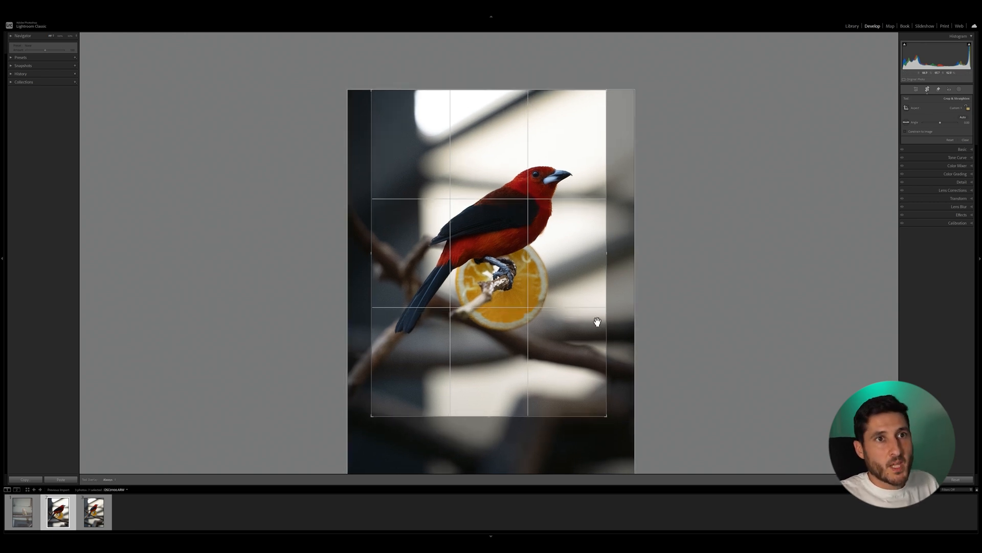
key(Return)
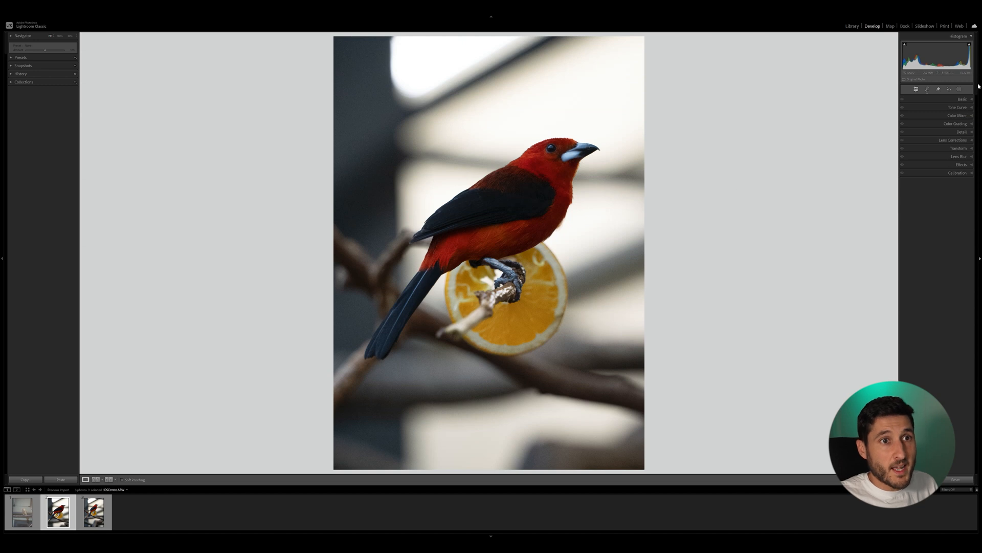
- Create a Select Subject mask for the bird and invert it so that it covers the background
click(959, 89)
click(915, 111)
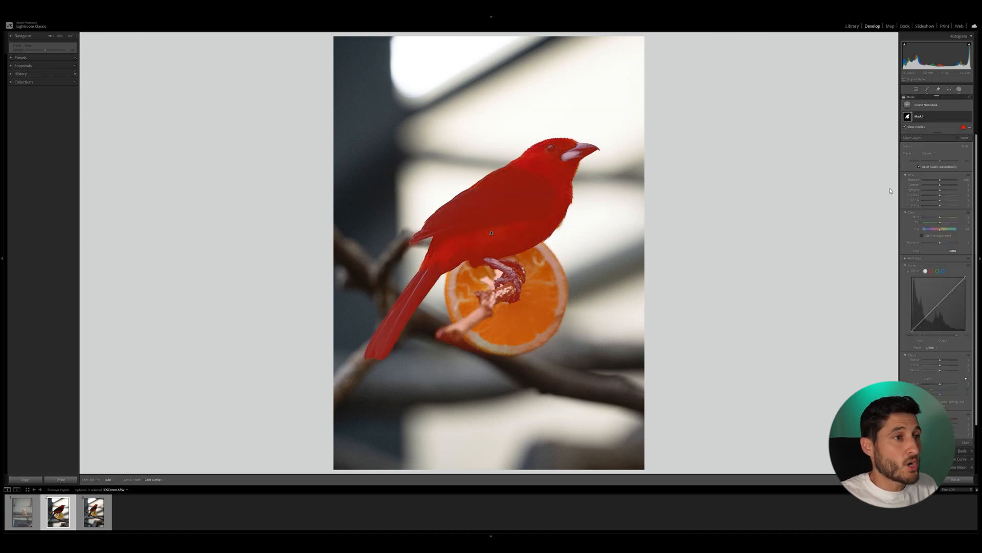
key(ctrl+z)
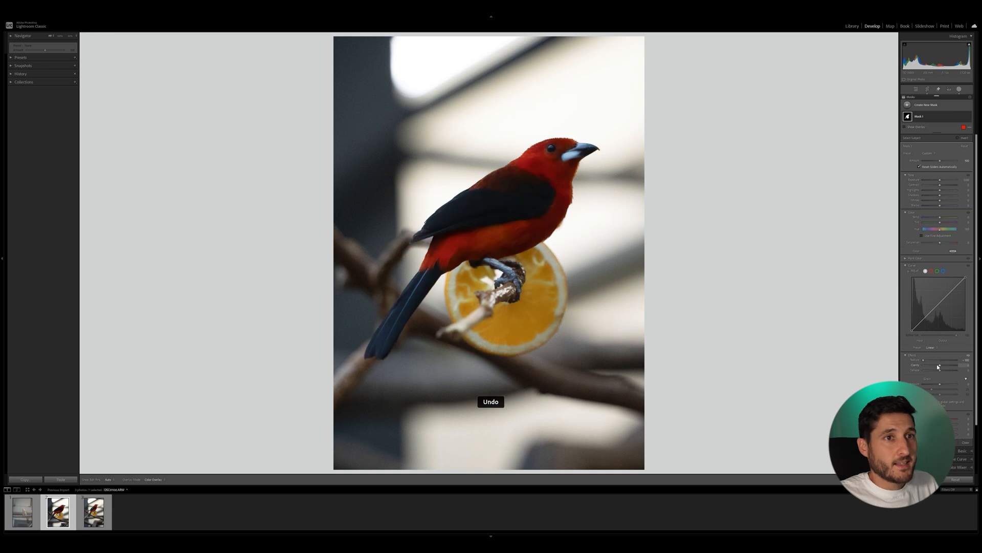
mouse_move(949, 117)
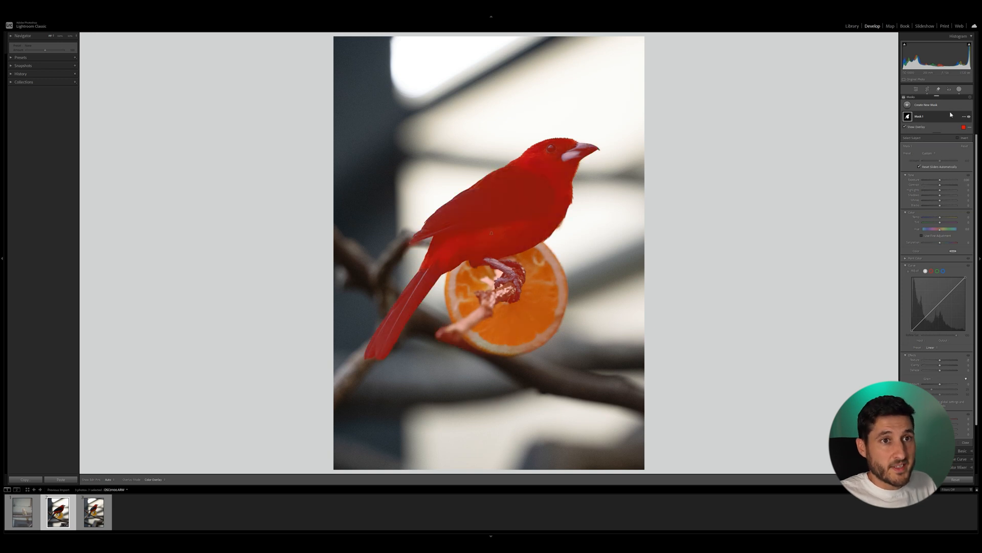
click(962, 117)
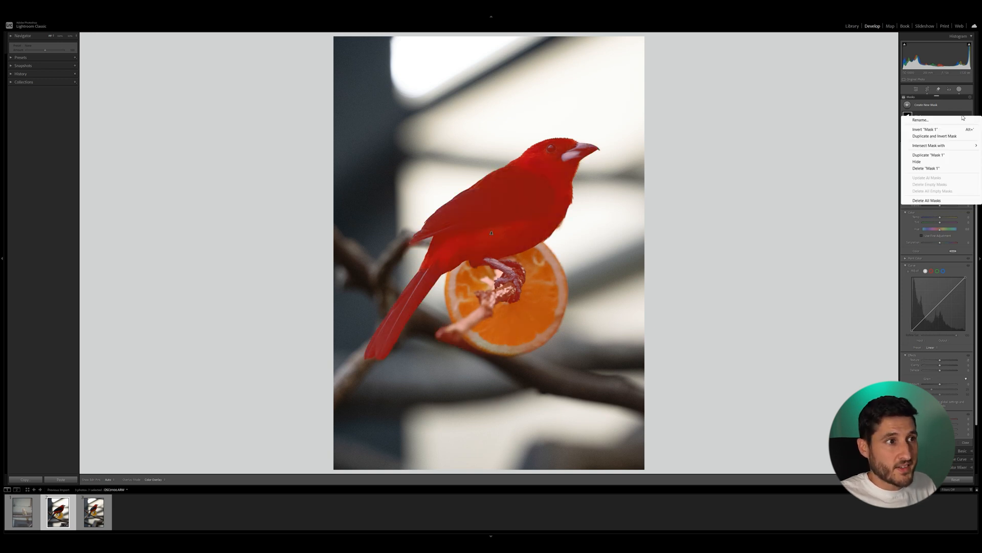
click(925, 129)
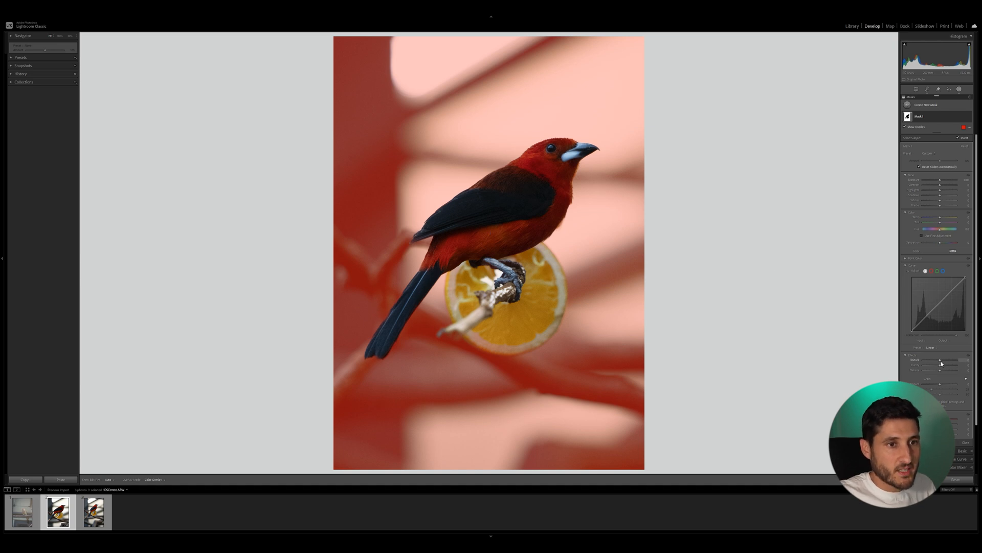
- Hide the mask overlay, lower the background's texture and clarity to their minimum, and reduce its dehaze slightly
key(o)
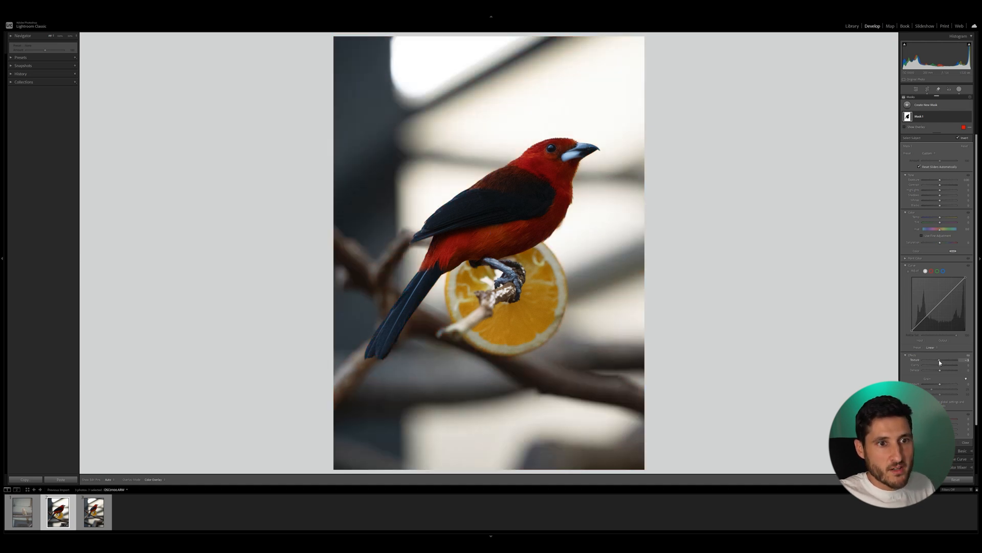
drag(934, 360, 910, 364)
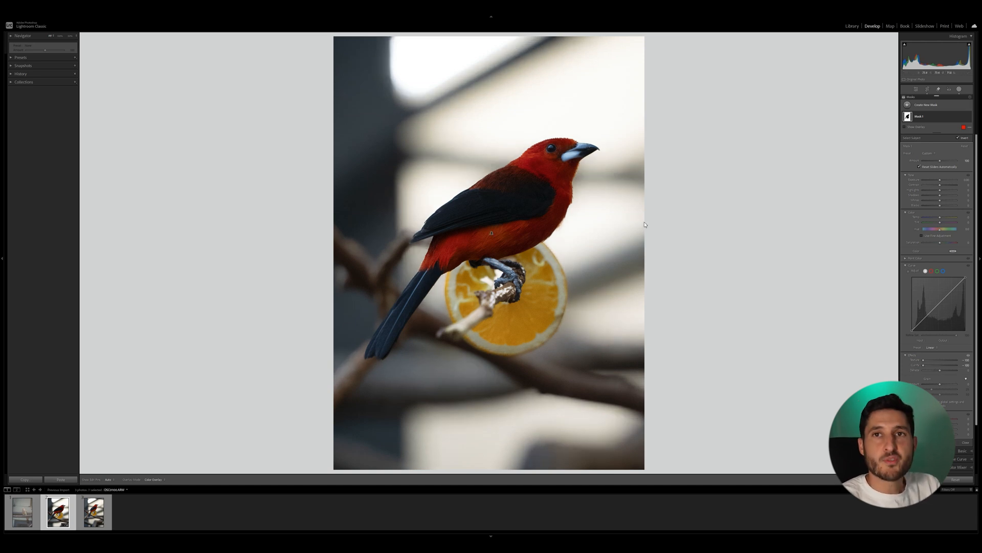
drag(939, 370, 938, 370)
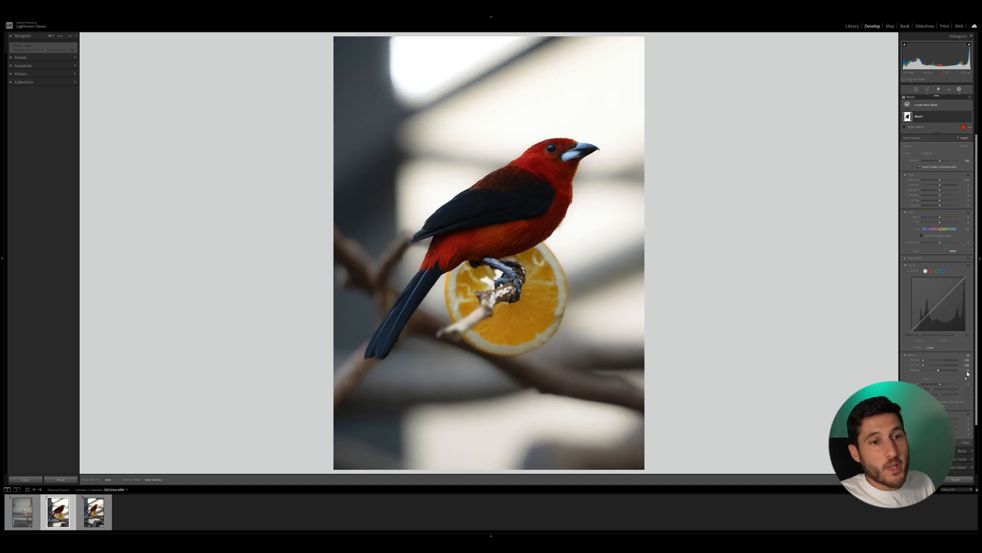
double_click(940, 371)
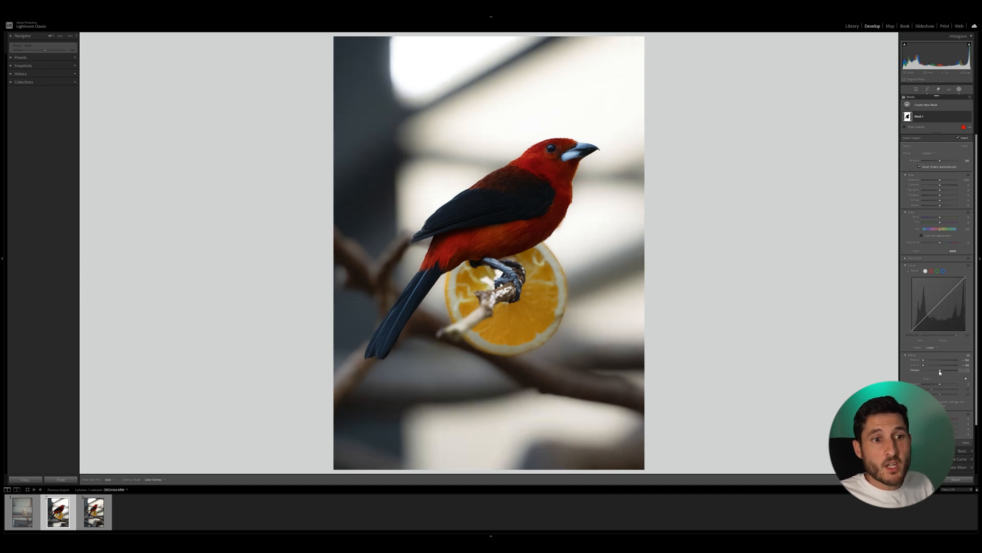
drag(939, 370, 937, 369)
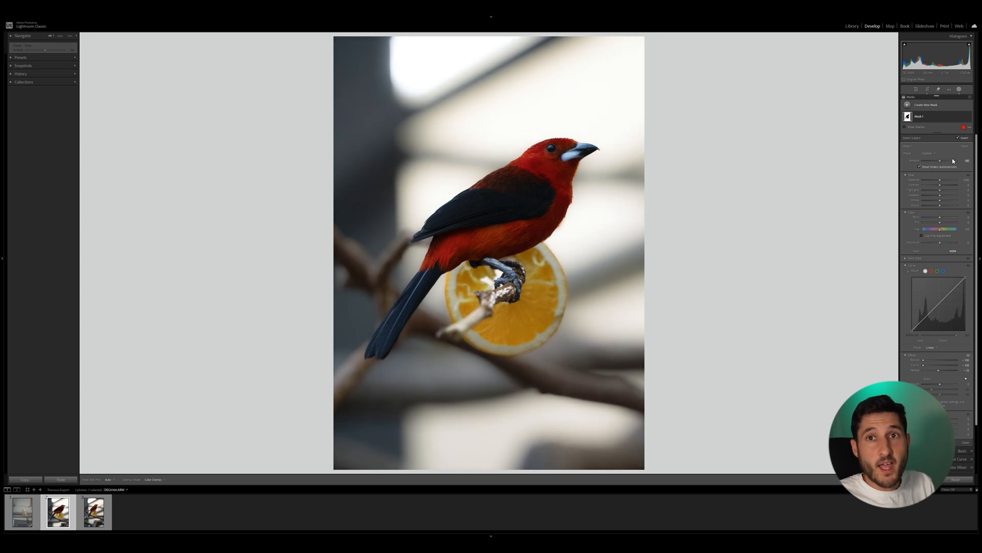
- Close the masking tool and set a cooler custom white balance, sampling the pale rim of the orange slice
click(959, 90)
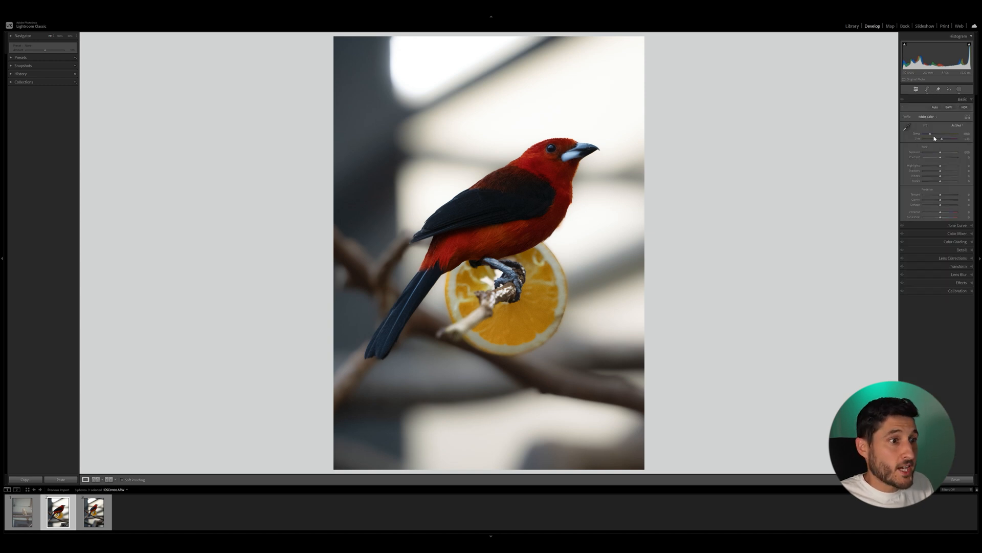
click(908, 127)
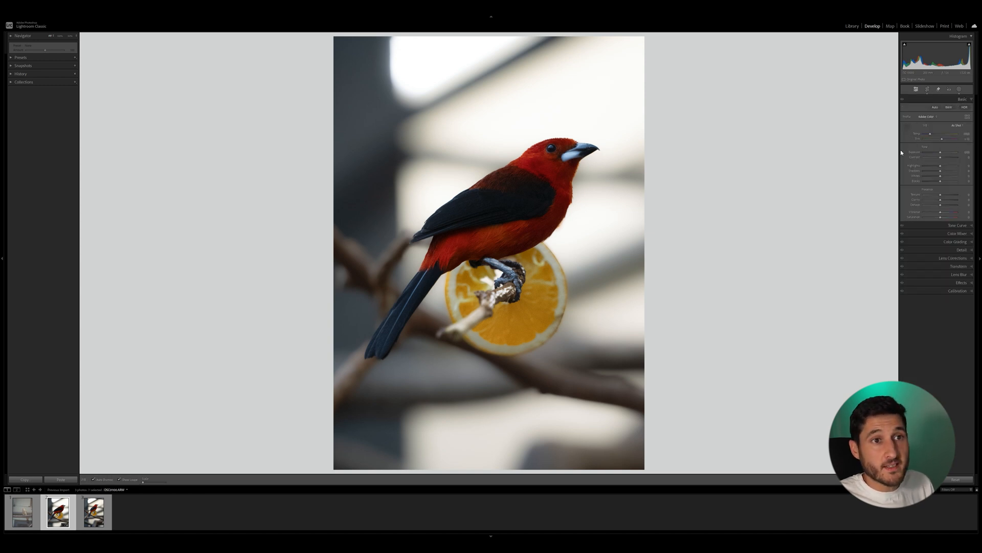
click(561, 267)
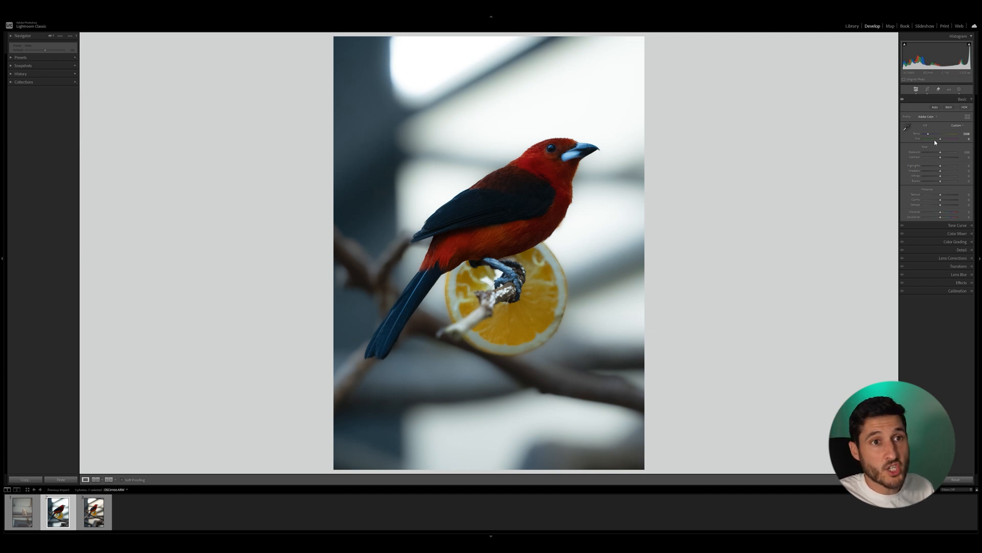
- Add a second Select Subject mask and invert it to target the background
key(shift+w)
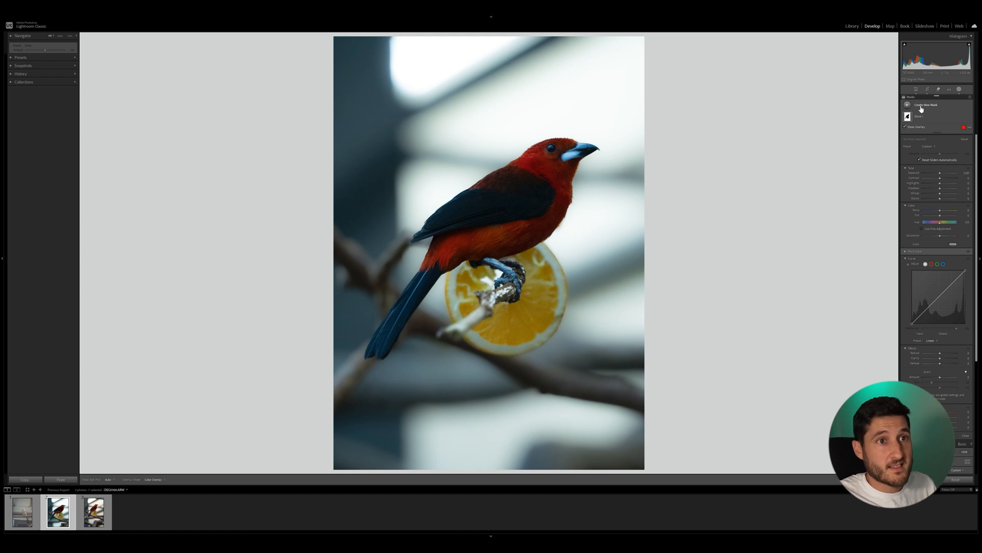
click(920, 107)
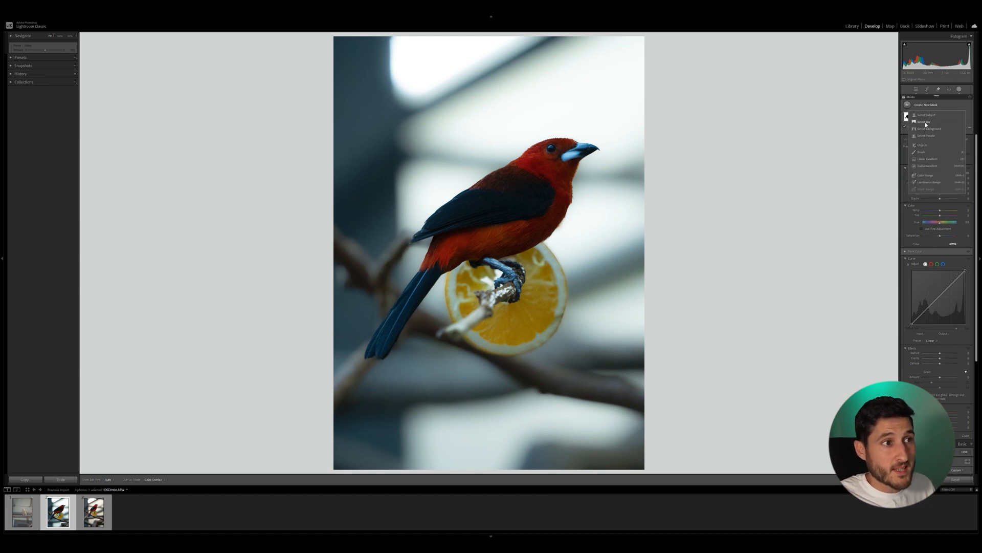
click(926, 115)
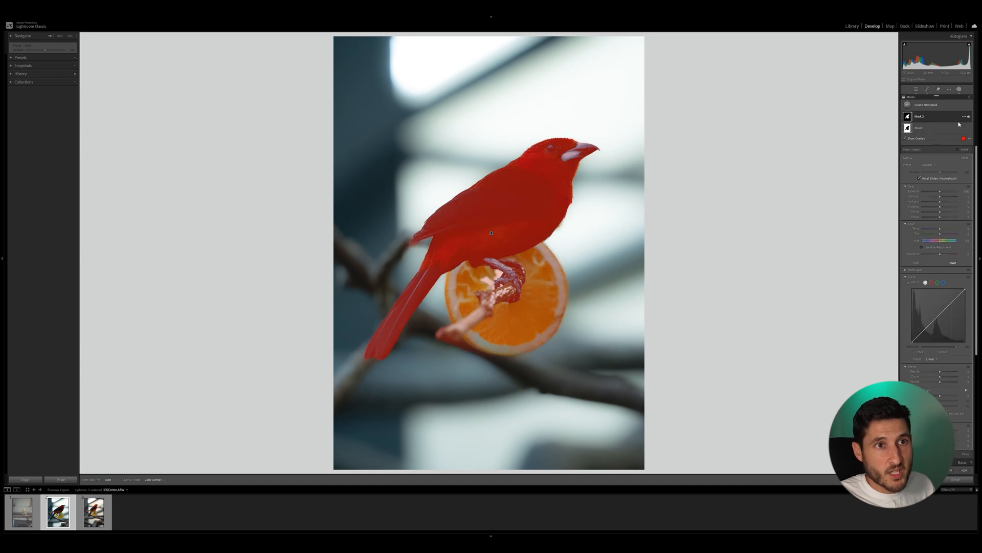
click(964, 116)
click(936, 131)
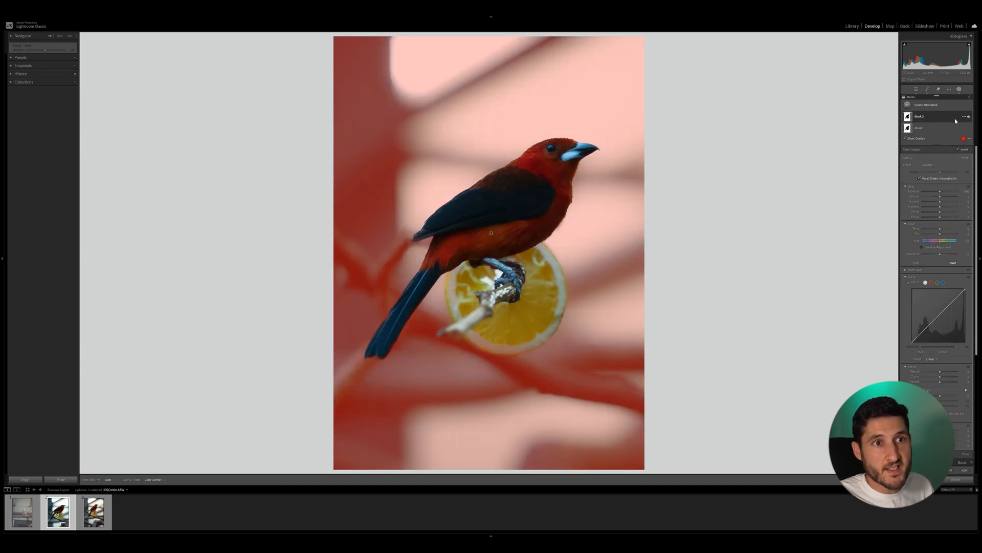
- Intersect the second background mask with a radial gradient around the bird, shifting the ellipse upward over its upper body
click(964, 117)
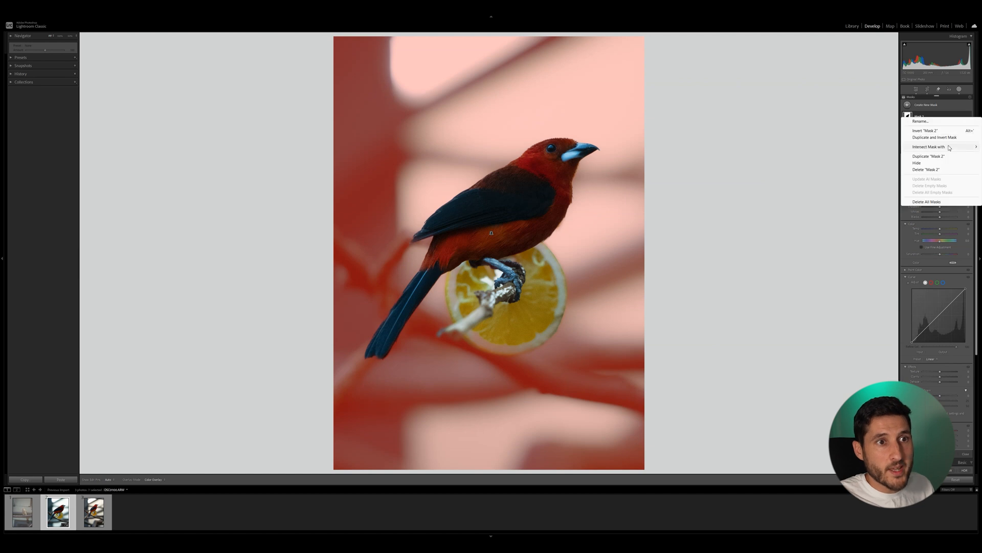
mouse_move(949, 147)
click(865, 189)
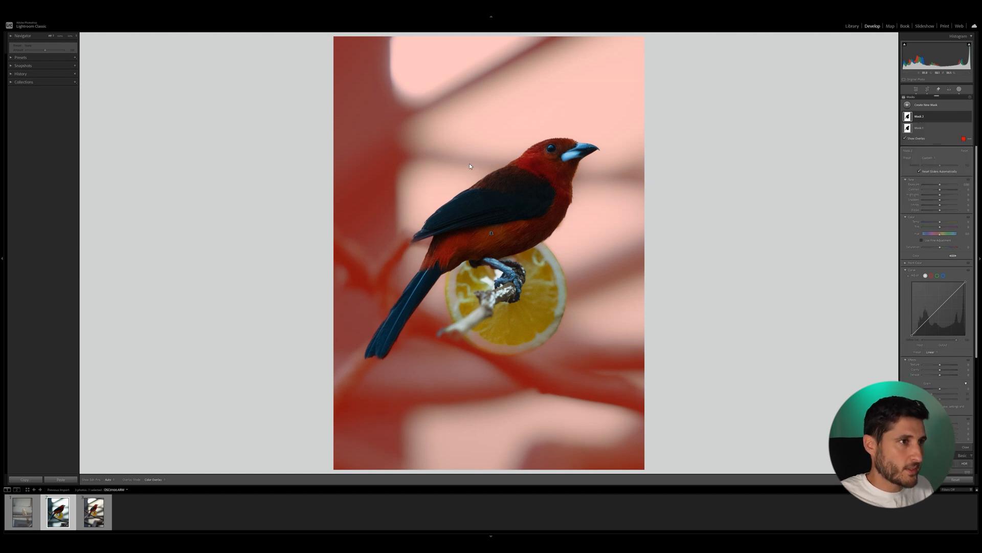
drag(434, 129, 546, 277)
drag(435, 132, 500, 232)
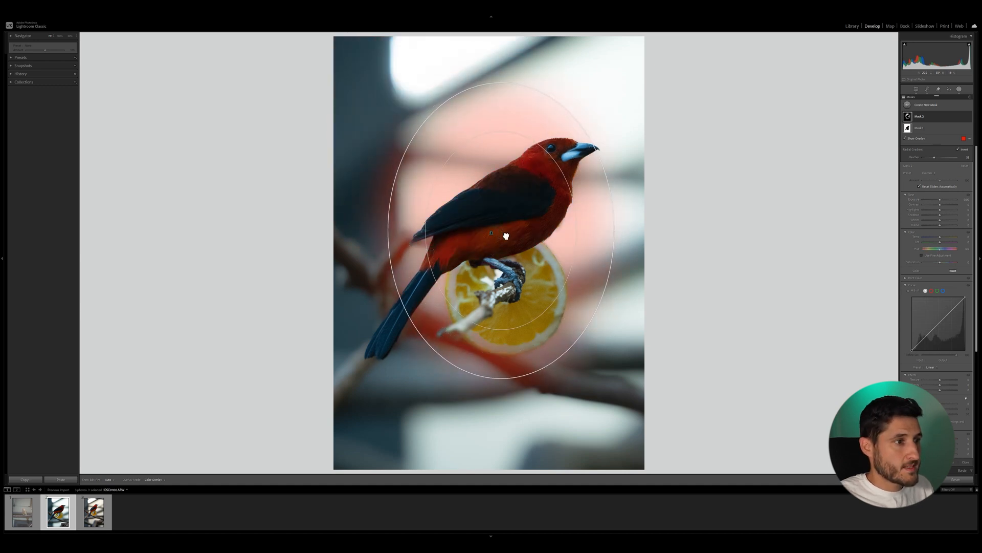
drag(505, 236, 506, 237)
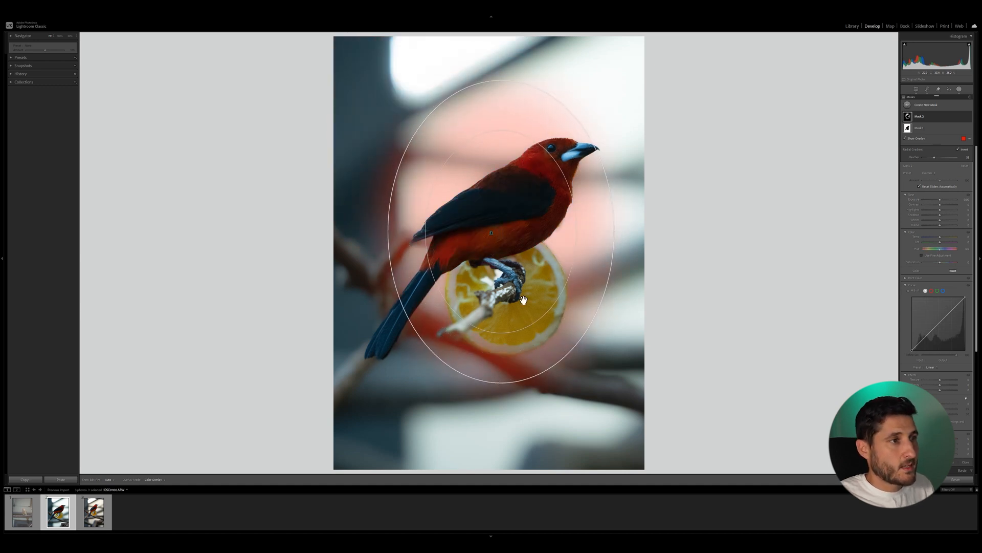
drag(513, 281, 512, 256)
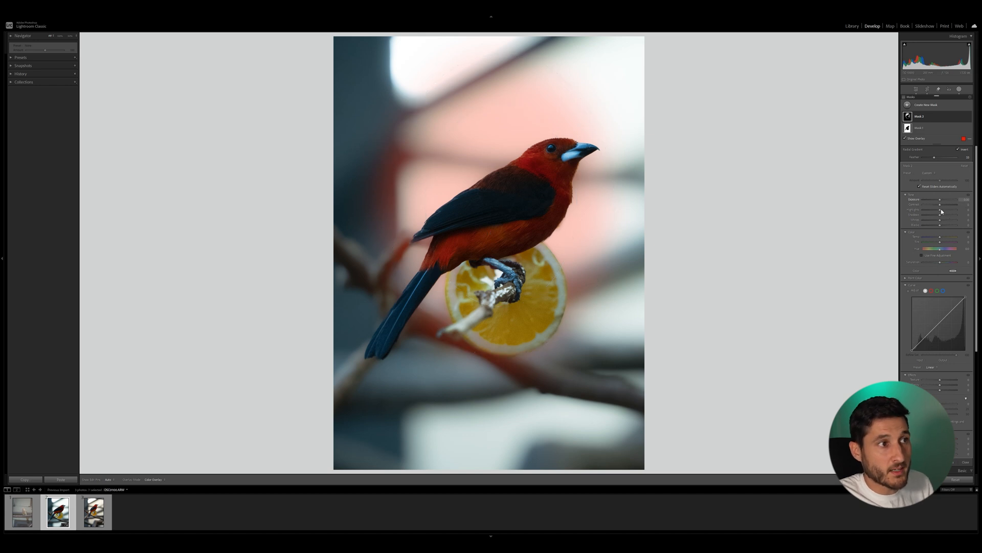
- Darken the area behind the bird by lowering the second mask's exposure, highlights, shadows and blacks
drag(940, 210, 933, 211)
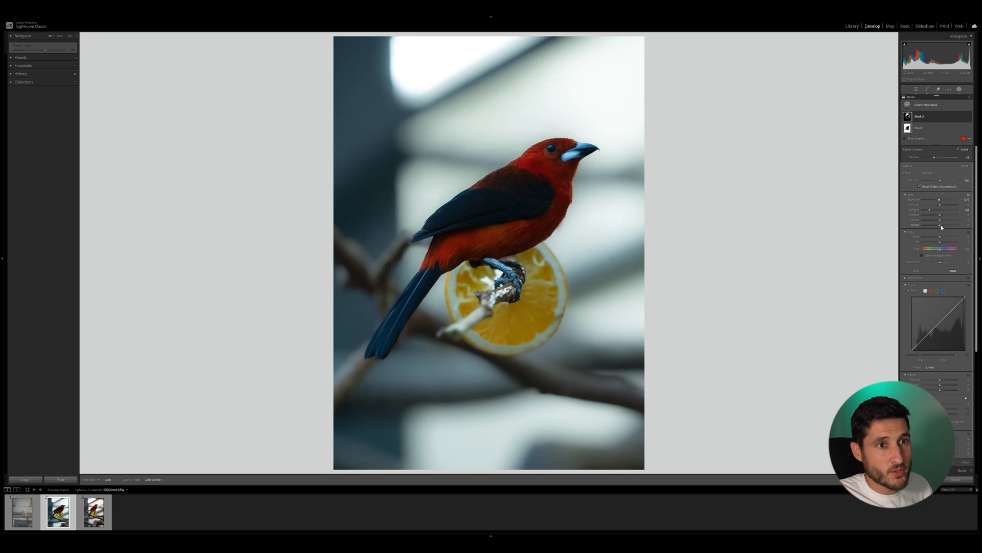
drag(937, 225, 936, 216)
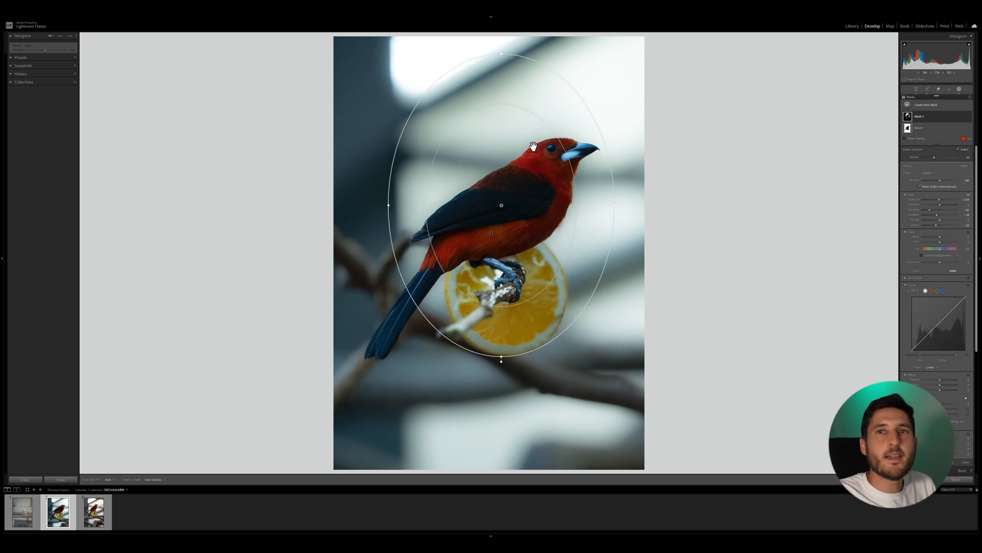
- Add a new radial gradient mask centred on the bird and enlarge the ellipse to enclose the bird and orange slice
click(926, 104)
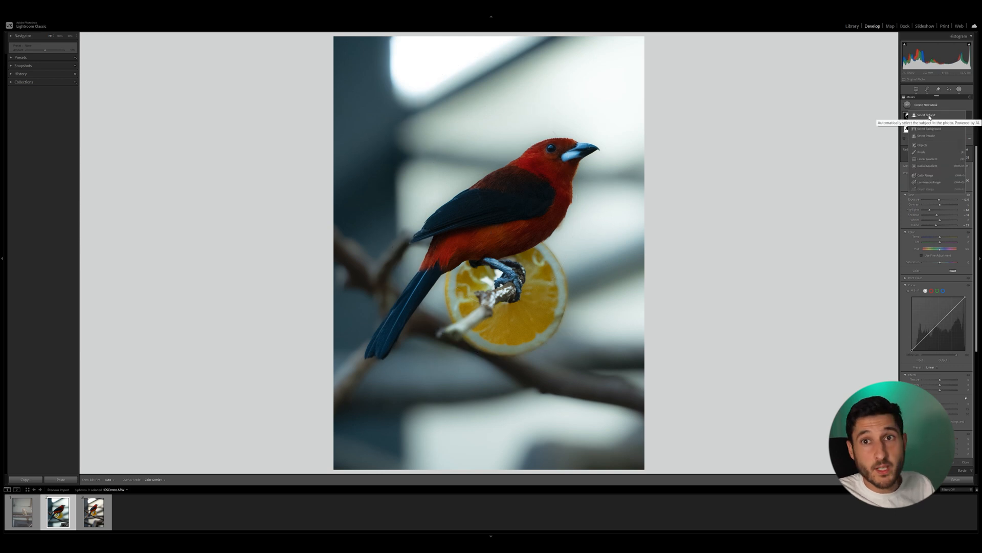
click(929, 117)
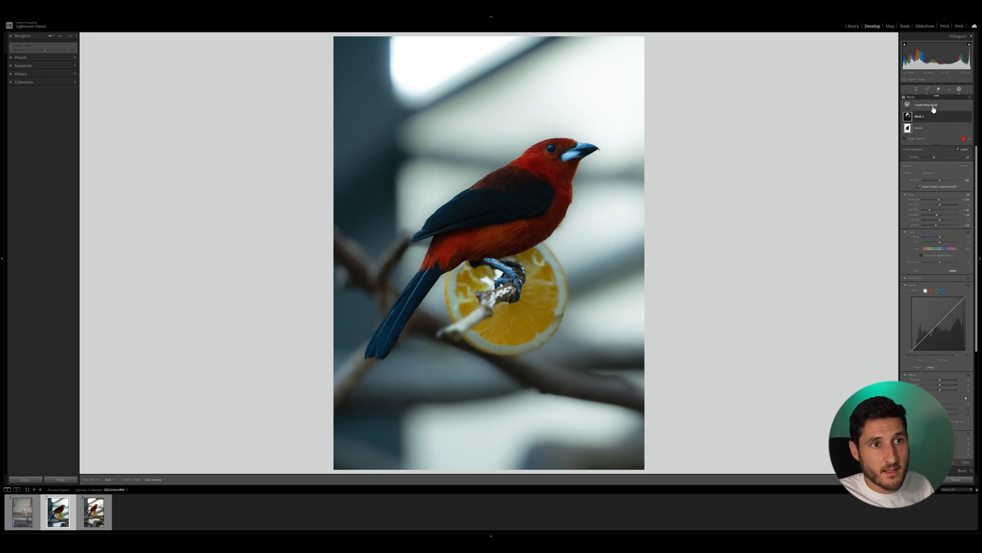
click(932, 105)
click(927, 166)
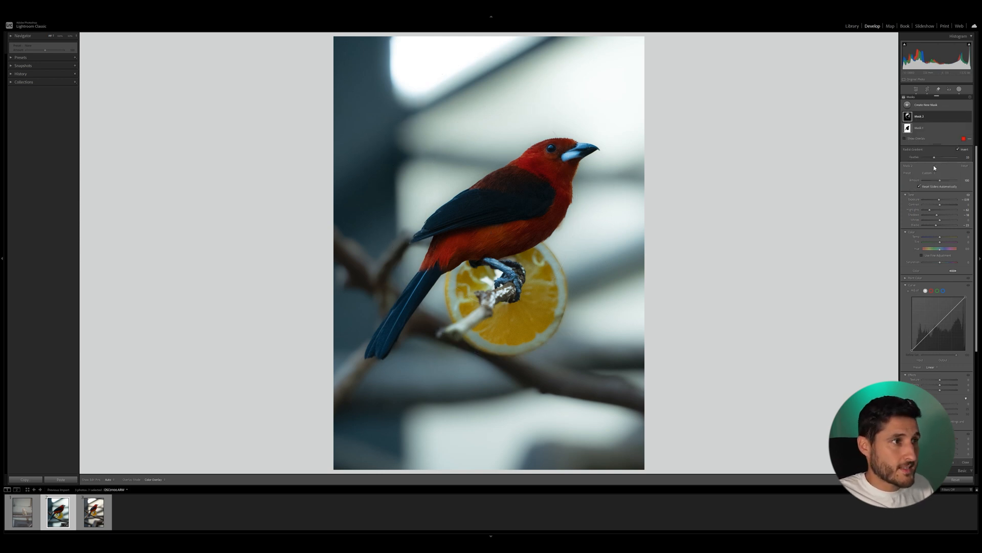
mouse_move(423, 134)
mouse_down()
mouse_move(554, 321)
mouse_move(495, 234)
mouse_up()
drag(492, 359, 492, 378)
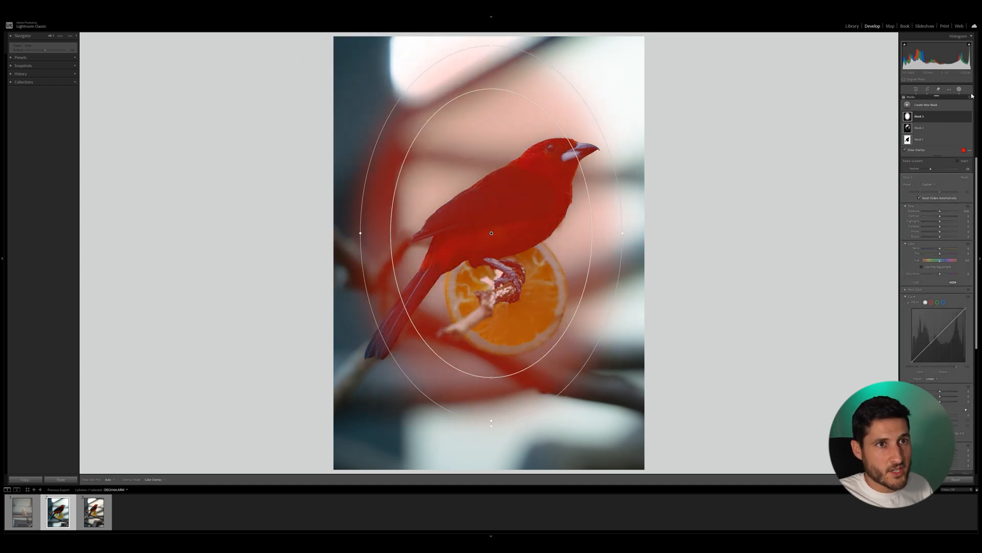
- Invert the third mask's radial gradient and subtract the bird from it with Select Subject
click(954, 133)
click(953, 134)
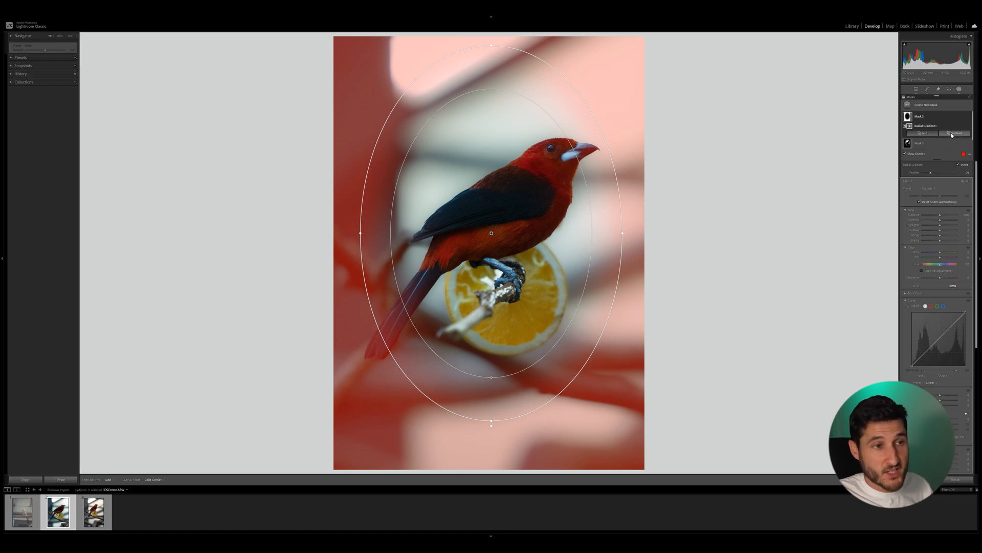
click(954, 133)
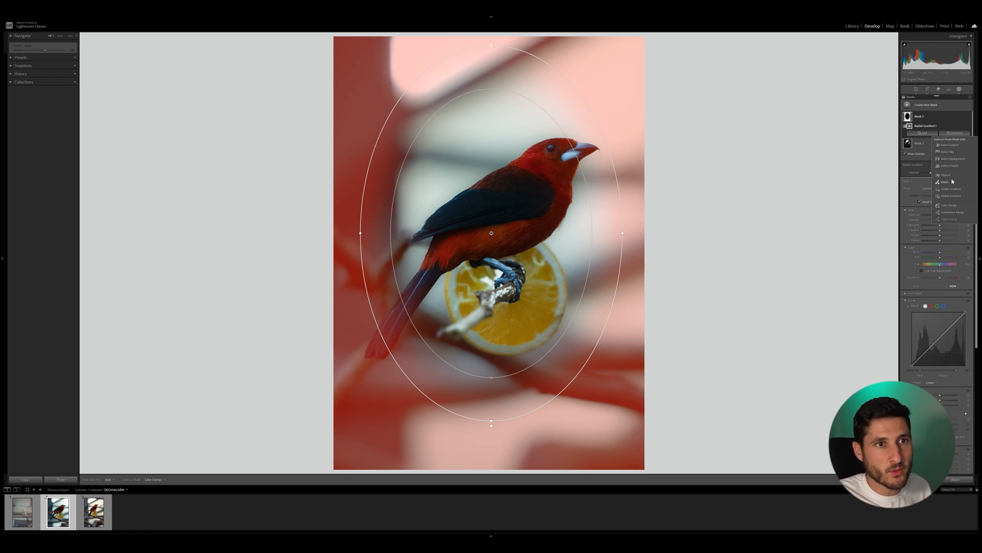
click(951, 145)
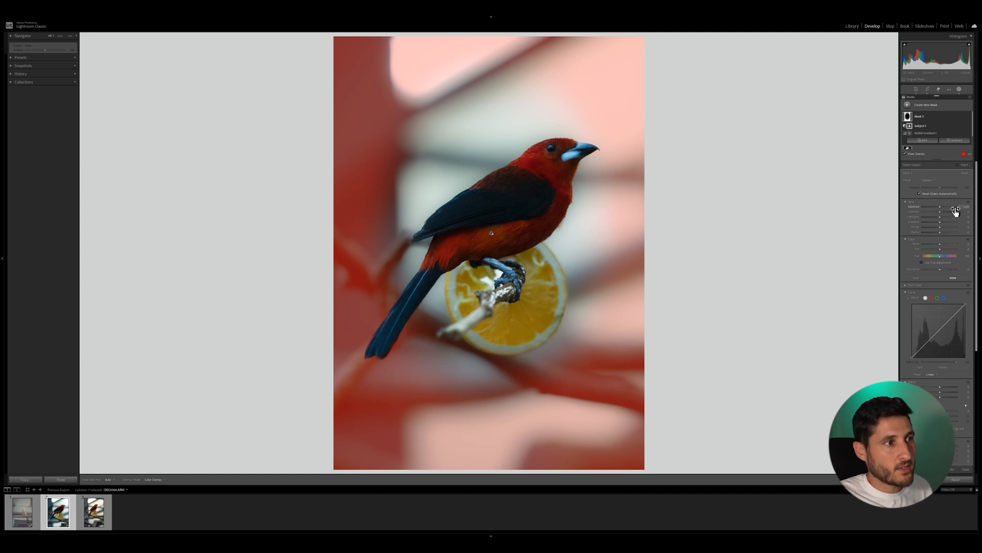
- Darken and cool the area outside the ellipse by lowering the third mask's exposure, highlights, shadows, whites and temperature
drag(941, 206, 934, 206)
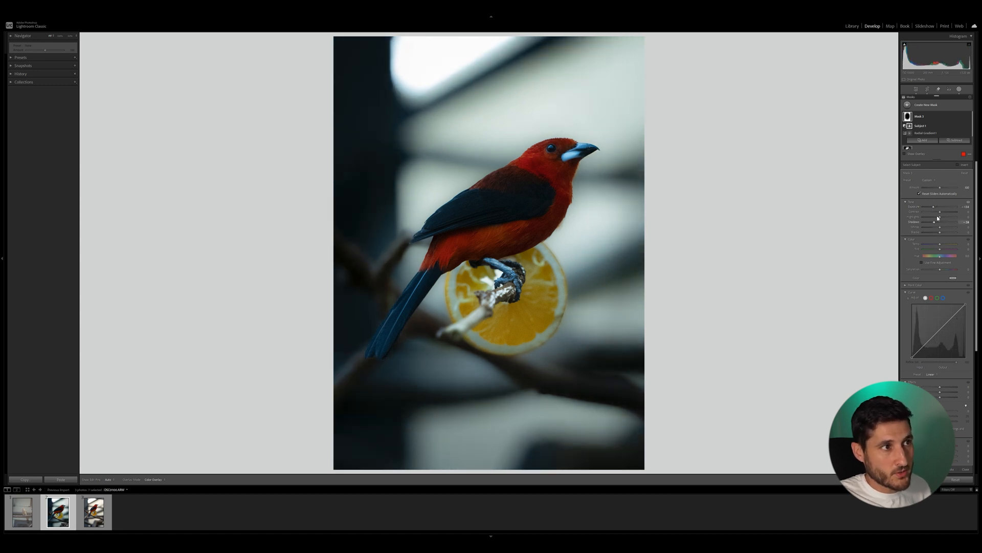
drag(933, 220, 928, 220)
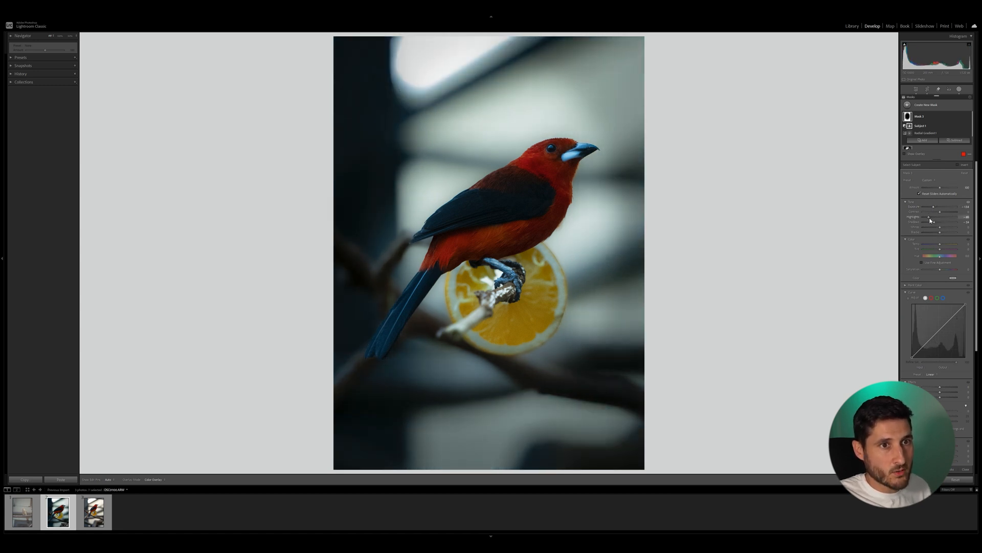
drag(939, 230, 924, 228)
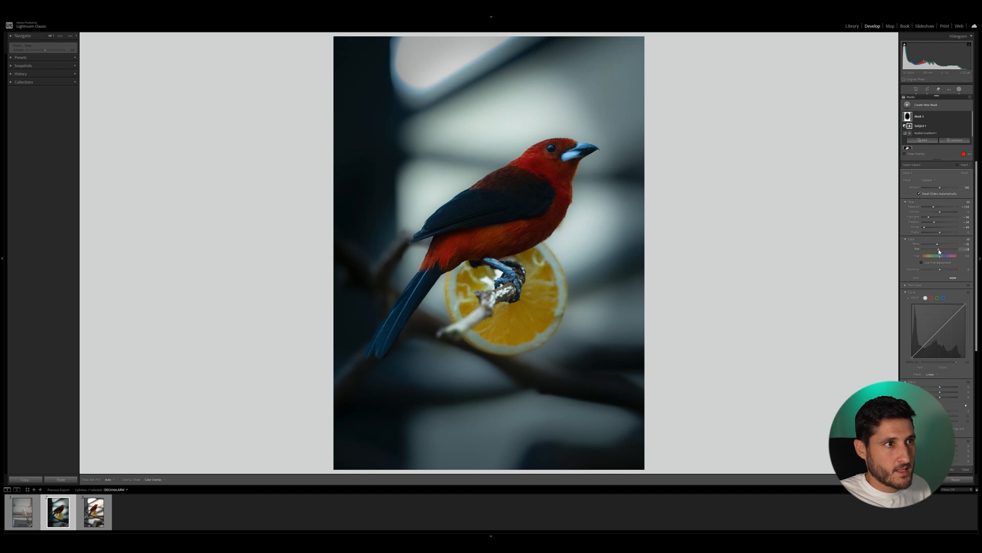
drag(936, 246, 933, 246)
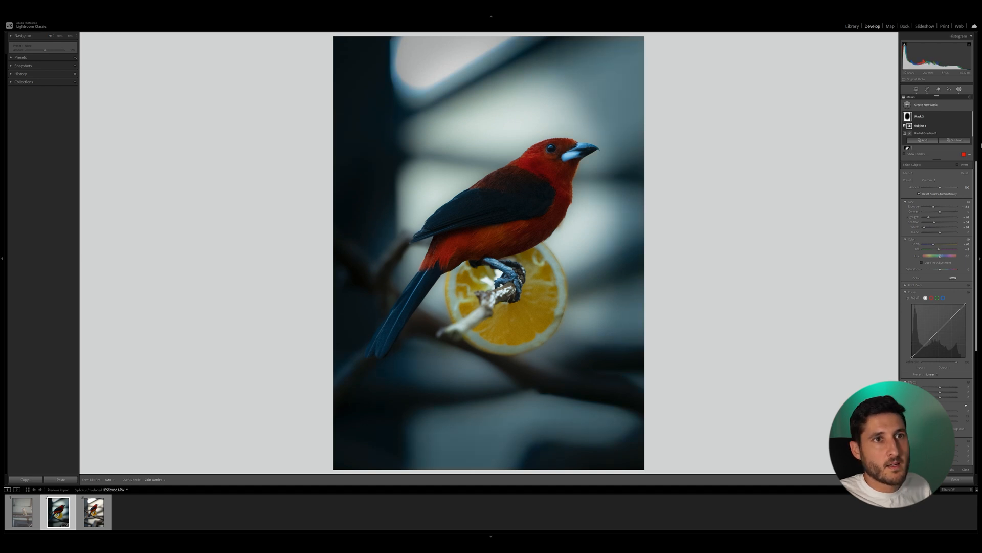
- Create a linear gradient mask over the photo's lower right and add a second linear gradient fading down from the upper right
click(936, 105)
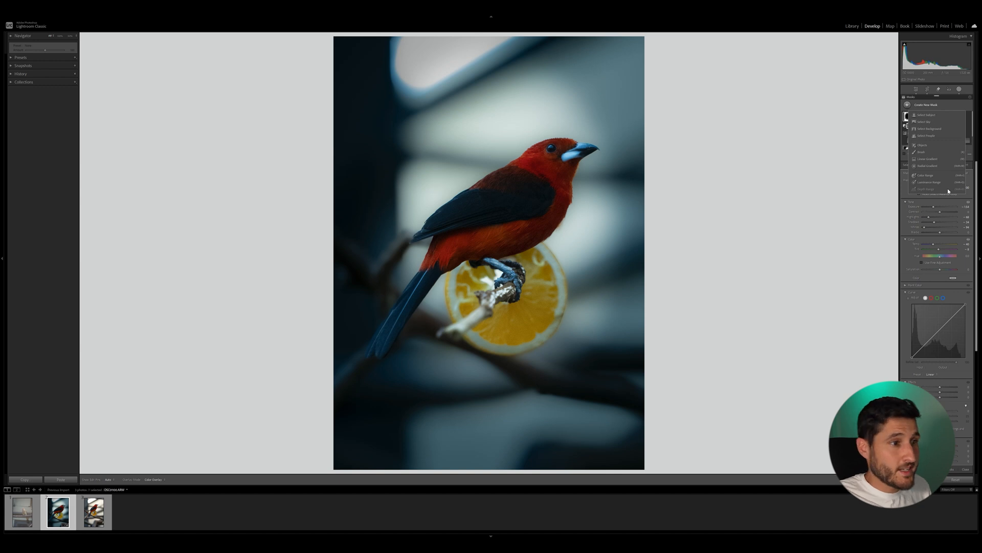
click(927, 159)
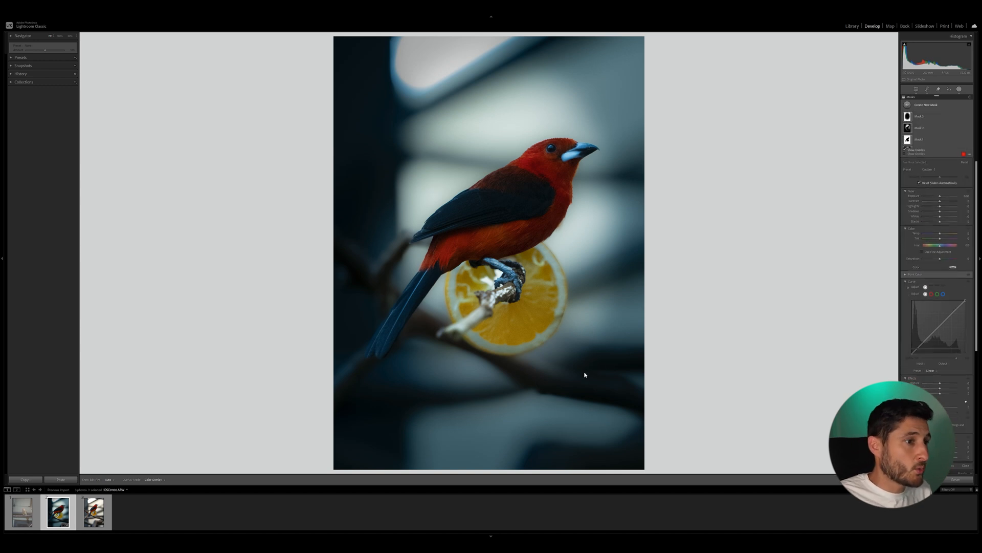
drag(590, 417, 522, 274)
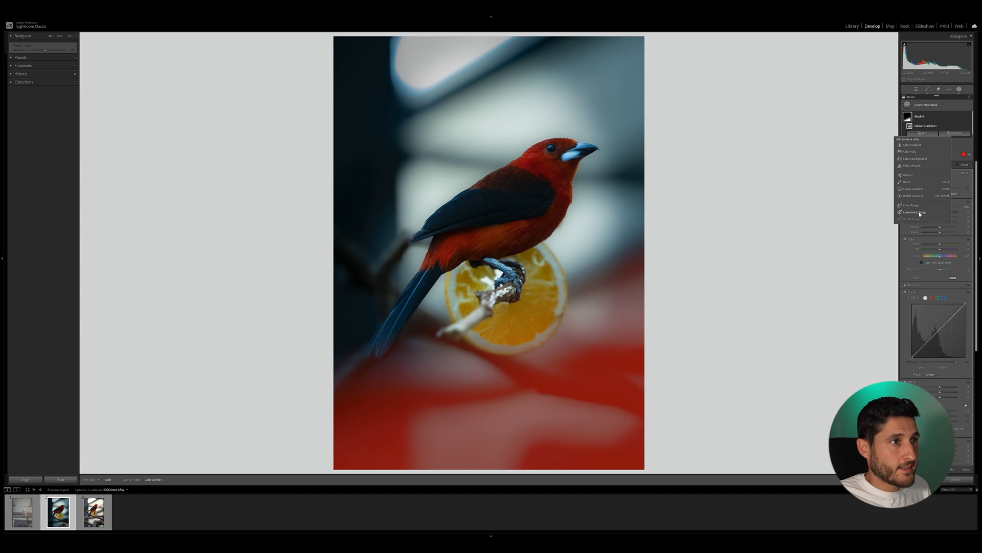
click(914, 192)
drag(556, 98, 500, 229)
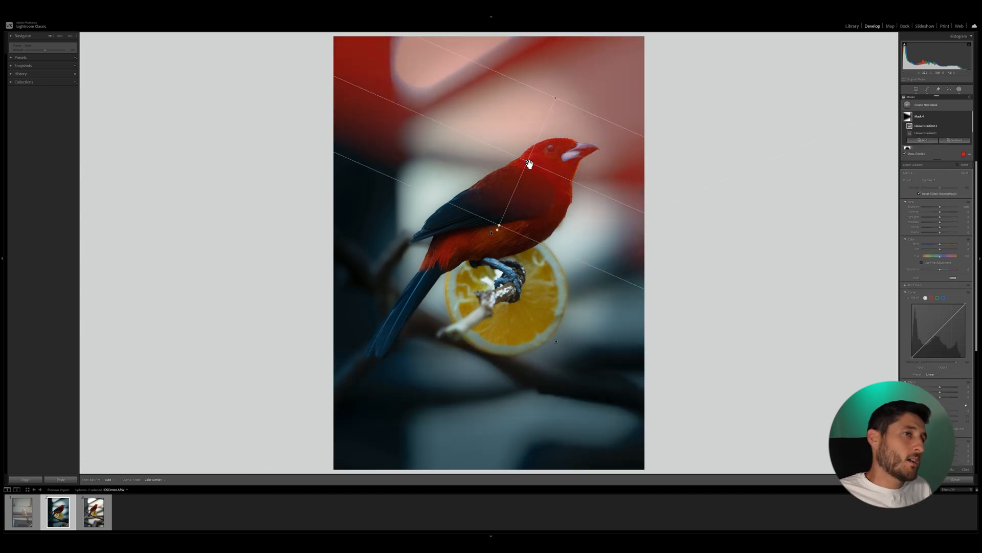
drag(529, 164, 530, 155)
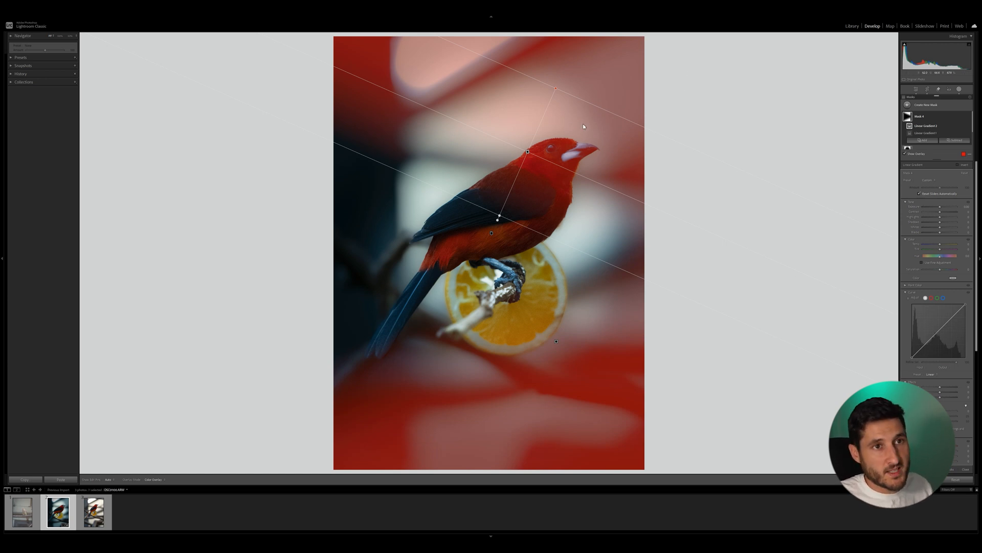
- Subtract the bird from the linear gradient mask with Select Subject
click(953, 140)
click(950, 152)
click(927, 117)
click(923, 118)
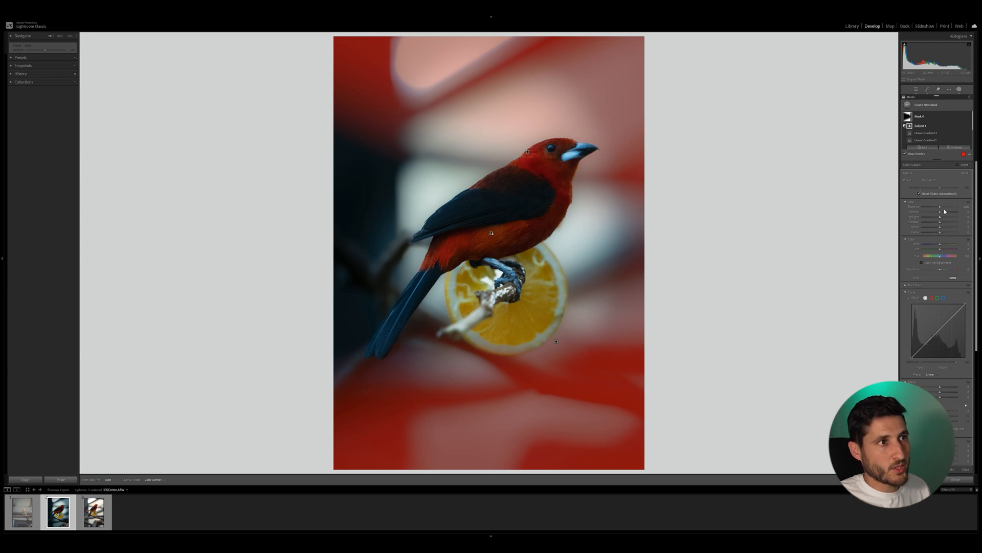
- Darken the photo's upper and lower areas by reducing the linear gradient mask's exposure, contrast, shadows and blacks
drag(940, 207, 936, 206)
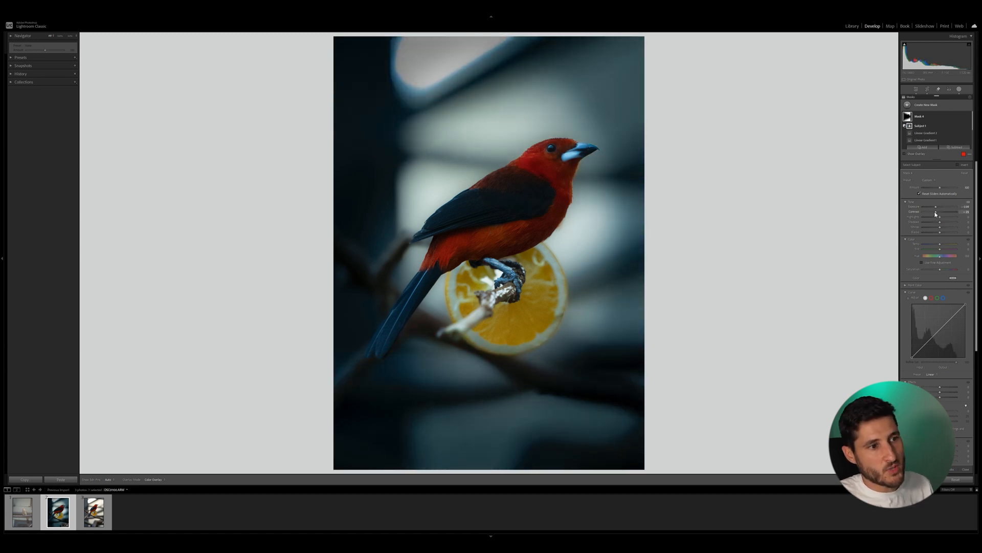
drag(911, 217, 936, 233)
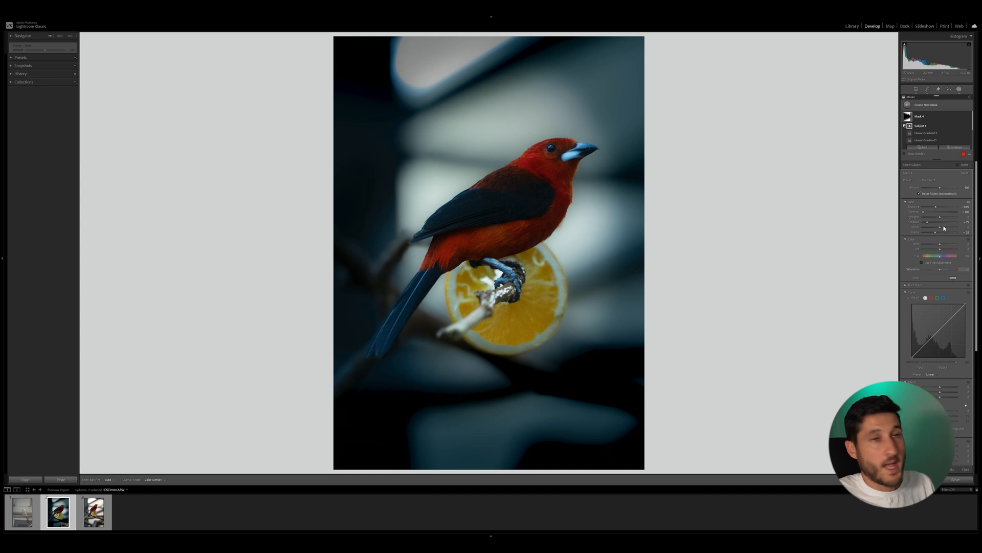
click(960, 120)
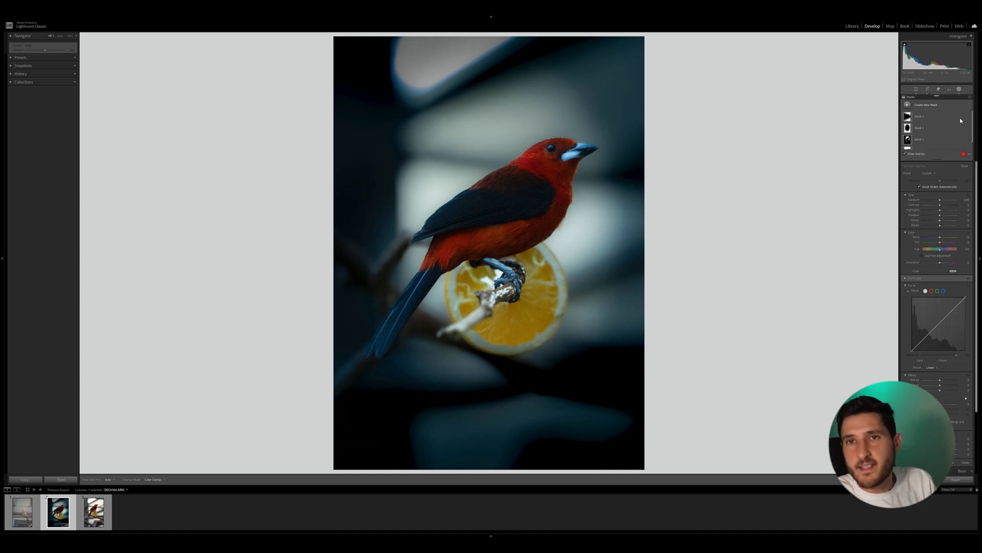
mouse_move(947, 131)
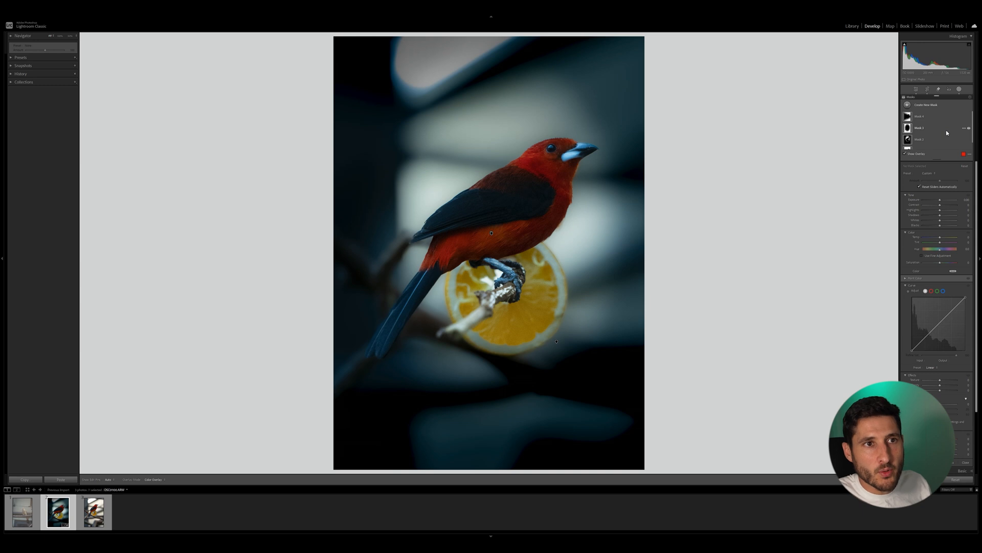
- Shape the linear gradient mask's curve by lifting the black point, pulling down the darker tones and adding an upper point
click(925, 117)
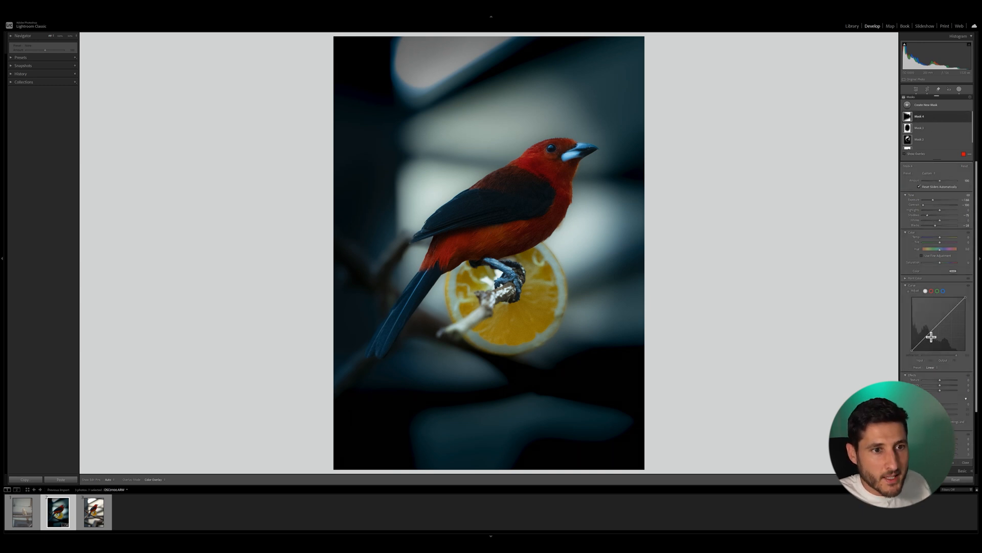
drag(912, 352, 912, 349)
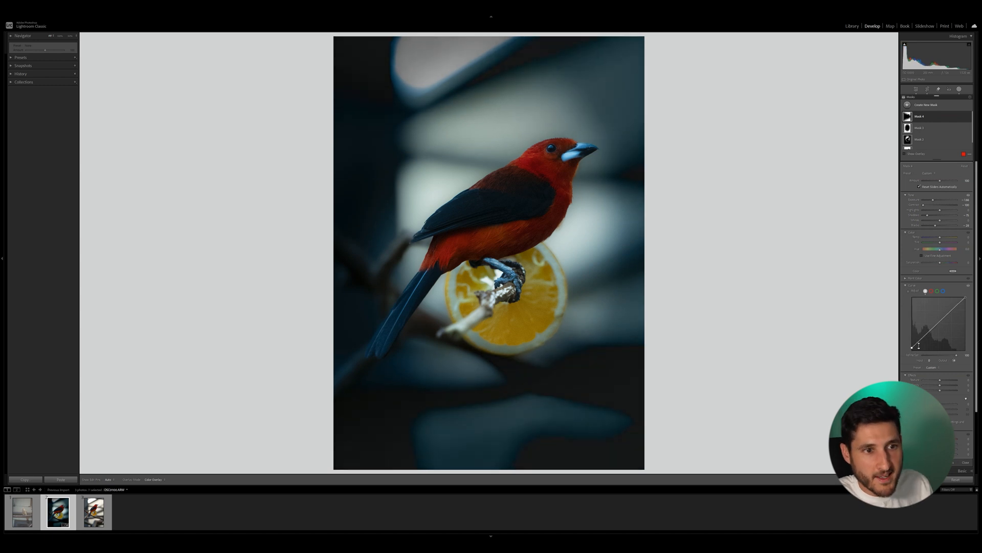
click(920, 340)
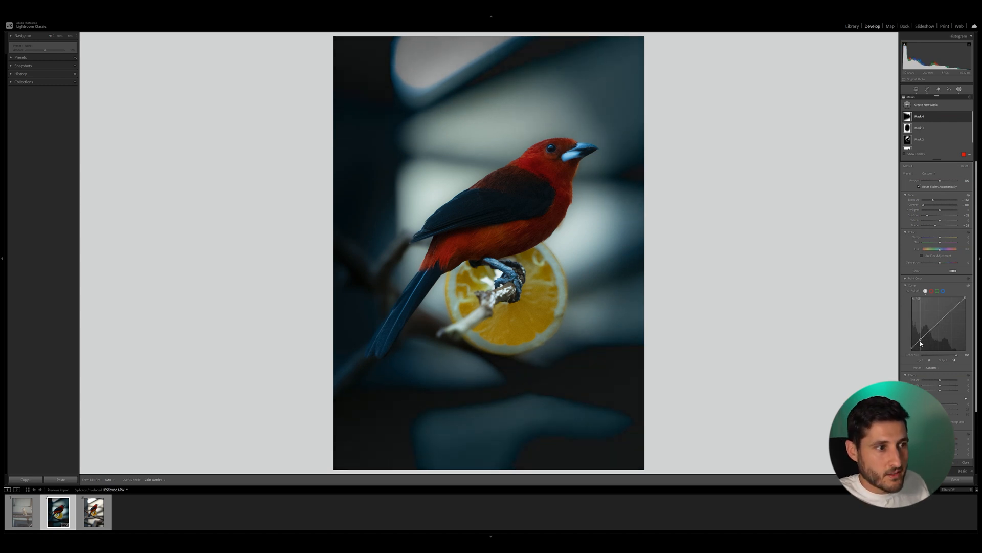
drag(919, 341, 919, 345)
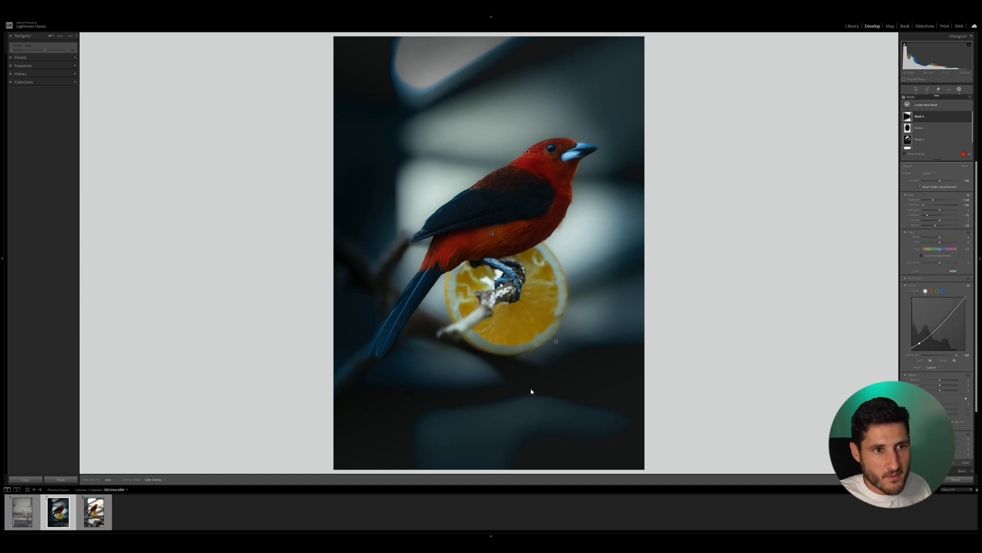
click(944, 317)
drag(920, 344, 920, 346)
click(960, 89)
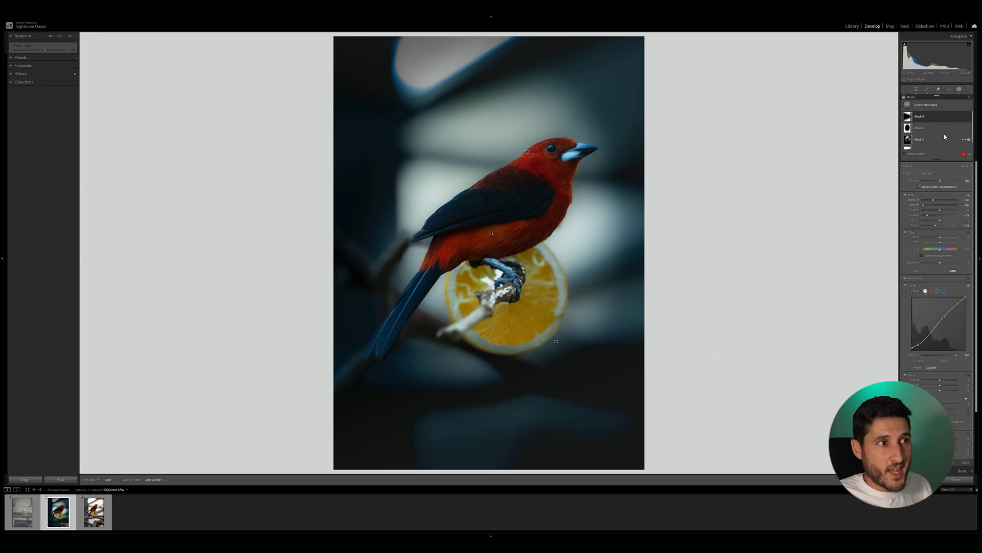
- Give the whole photo a gentle S-shaped tone curve with a lifted black point, lowered shadows and raised highlights
click(916, 90)
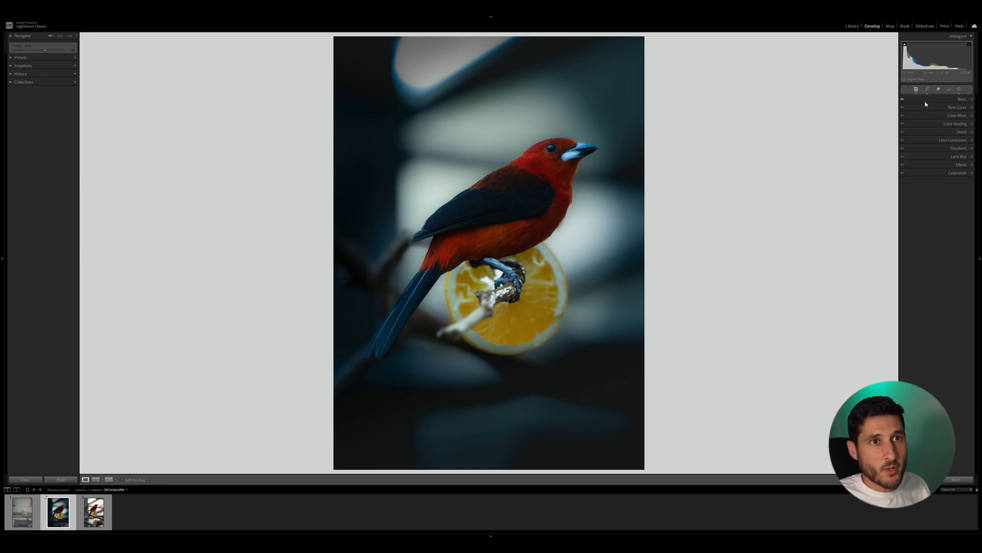
click(972, 108)
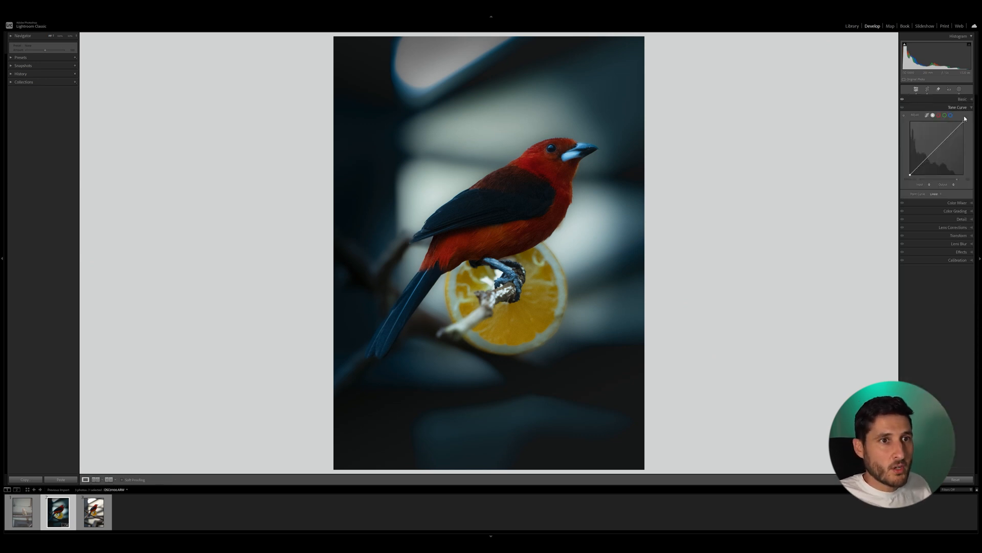
drag(910, 174, 921, 170)
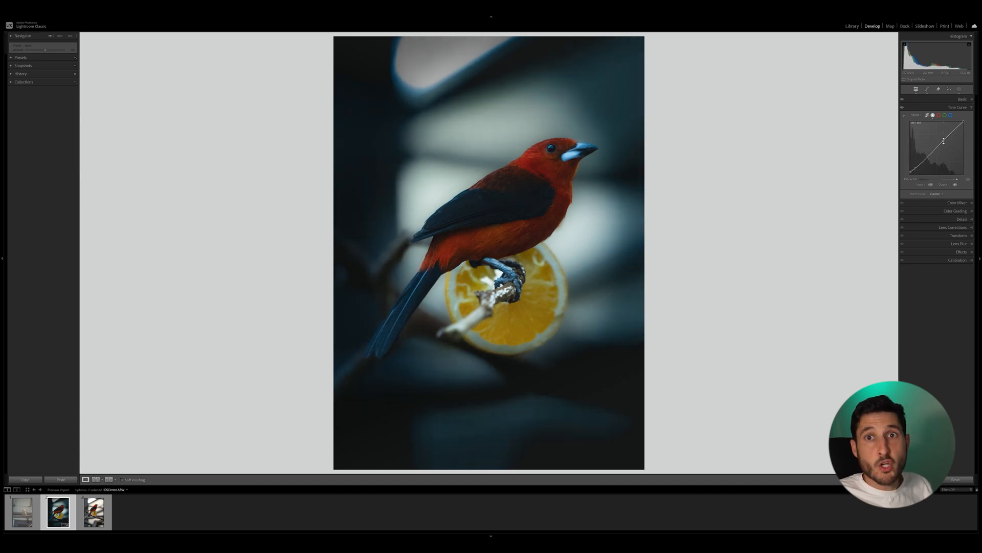
drag(943, 141, 907, 189)
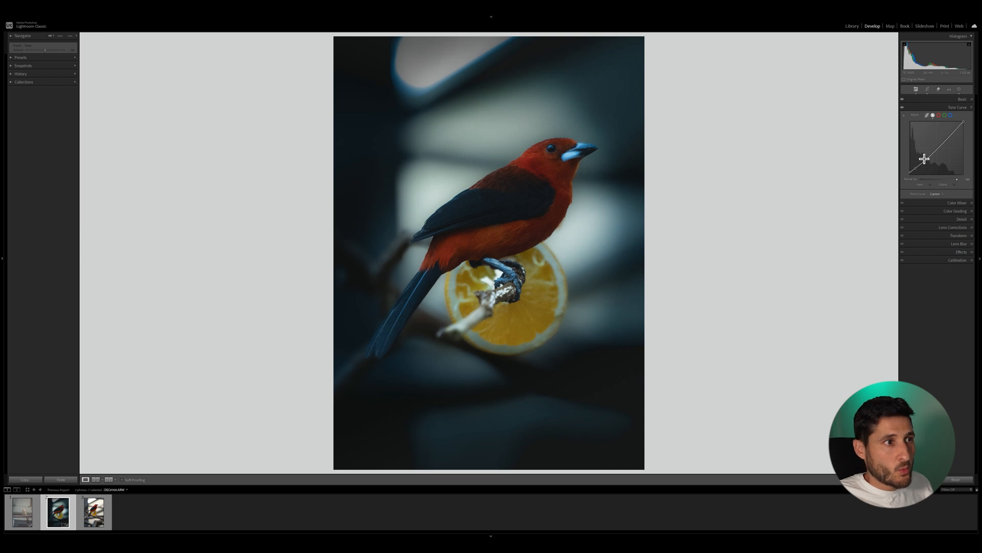
drag(944, 144, 944, 141)
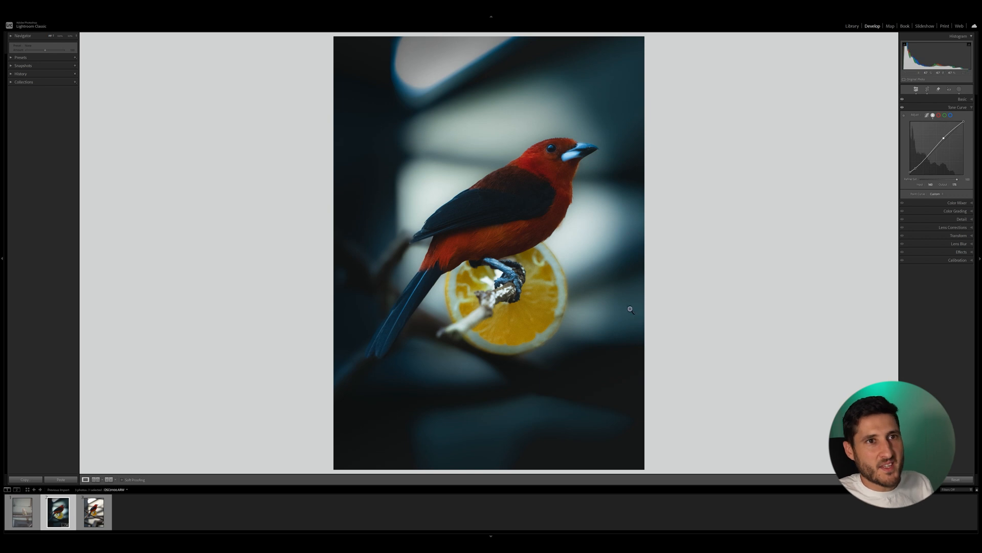
click(972, 107)
- Soften the area behind the bird by lowering the second mask's contrast, texture and clarity and slightly reducing its radial gradient's feather
click(959, 90)
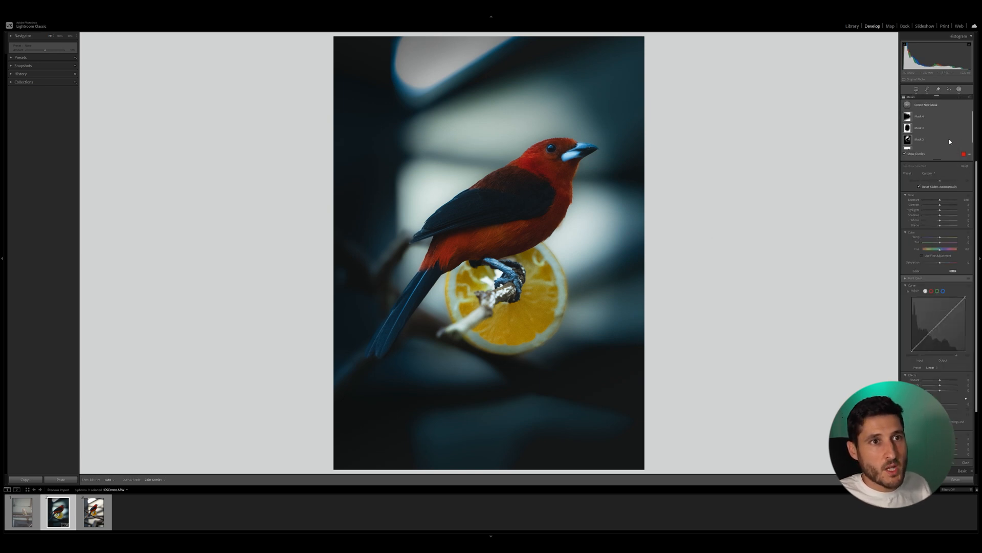
scroll(943, 139, down, 1)
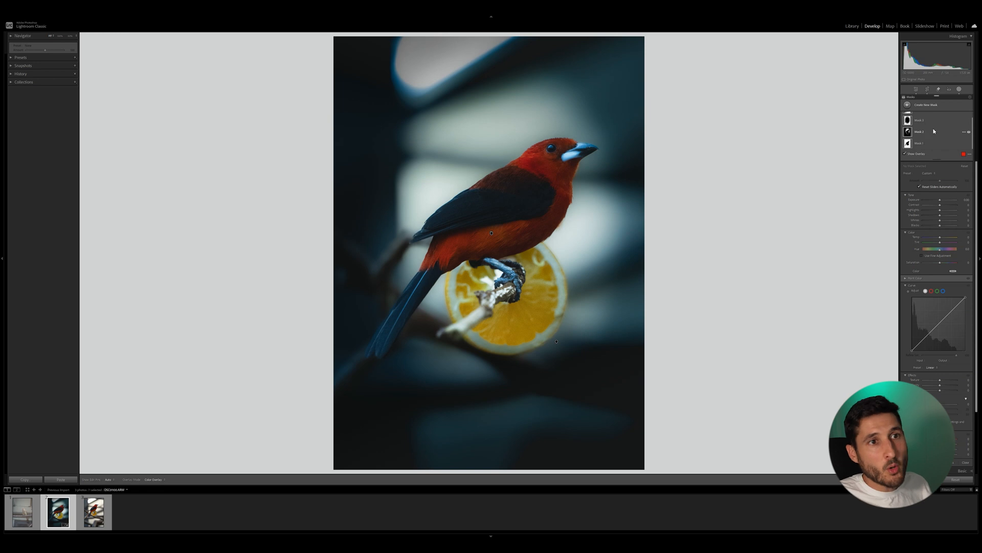
click(932, 136)
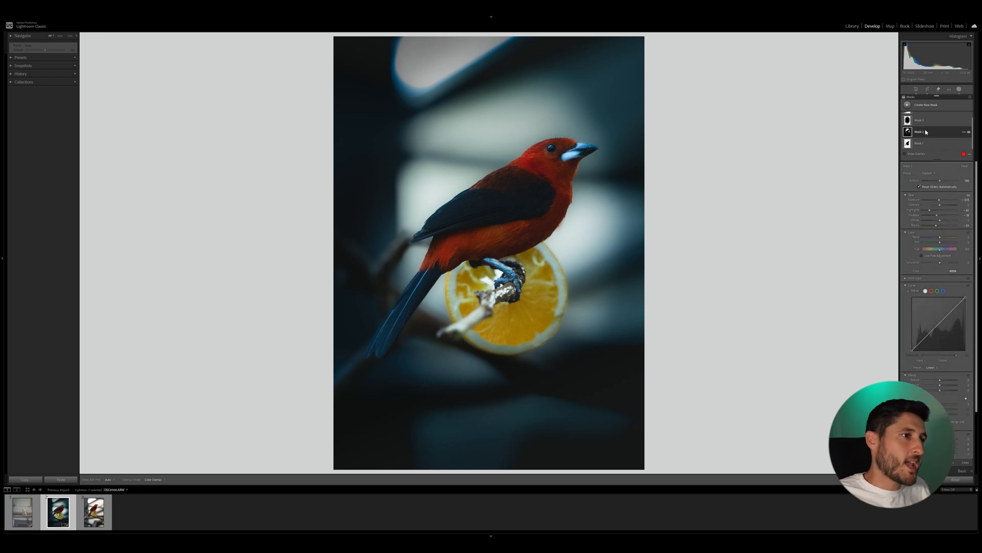
click(503, 206)
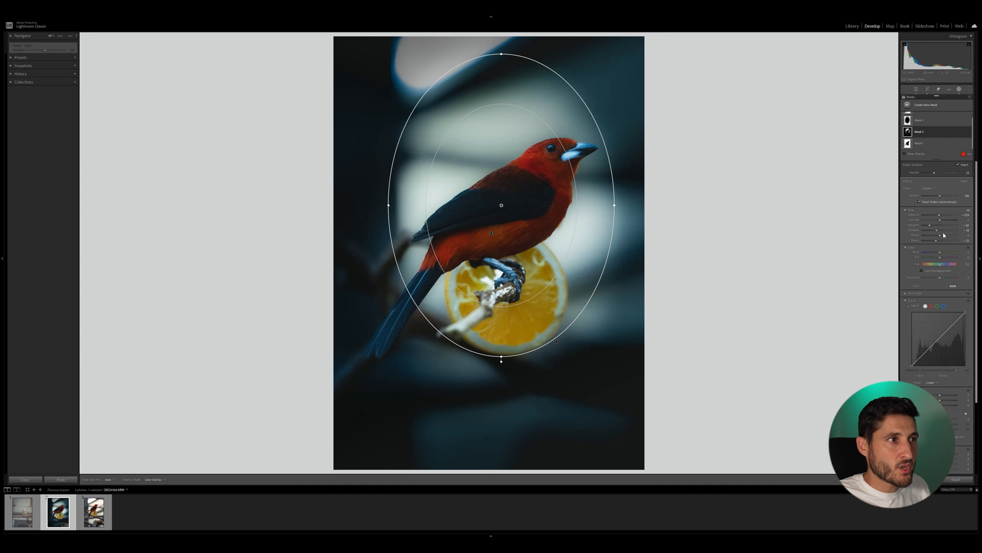
drag(940, 220, 893, 224)
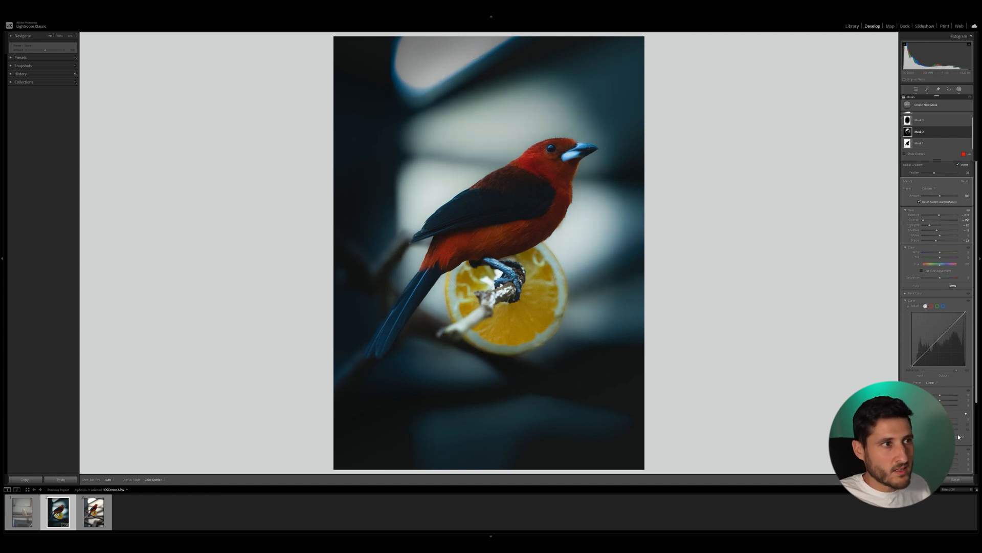
drag(940, 395, 916, 401)
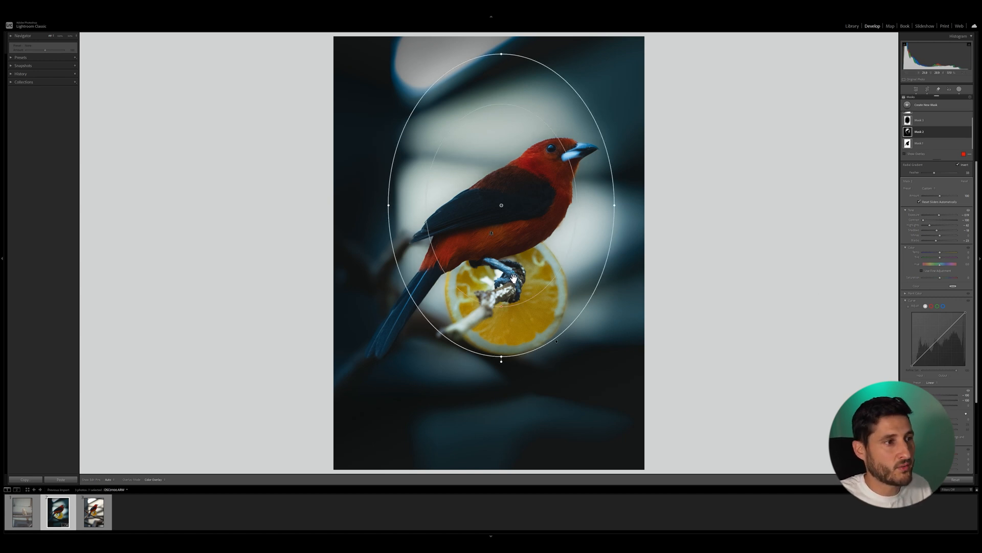
drag(501, 306, 501, 310)
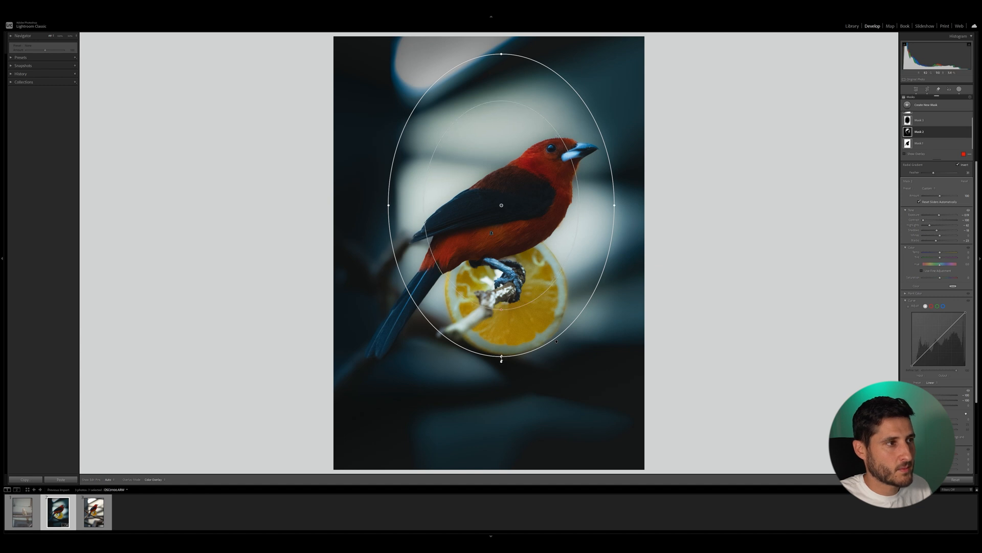
- Add a new Select Subject mask covering the bird
click(934, 104)
click(928, 116)
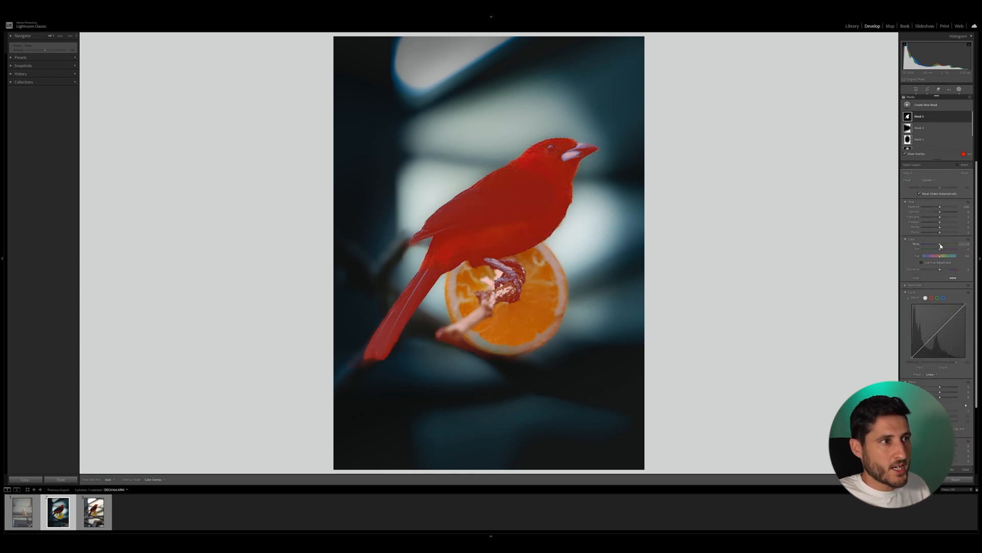
- Refine the bird's subject mask with a slightly cooler temperature, a more magenta tint, slightly higher exposure and contrast, and fine-tuned highlights
drag(939, 244, 939, 244)
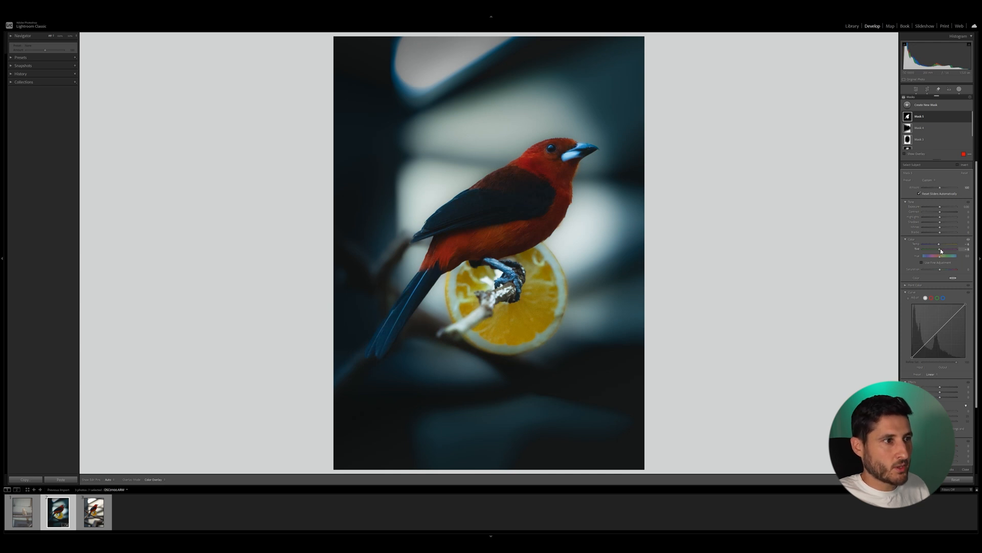
drag(940, 250, 943, 251)
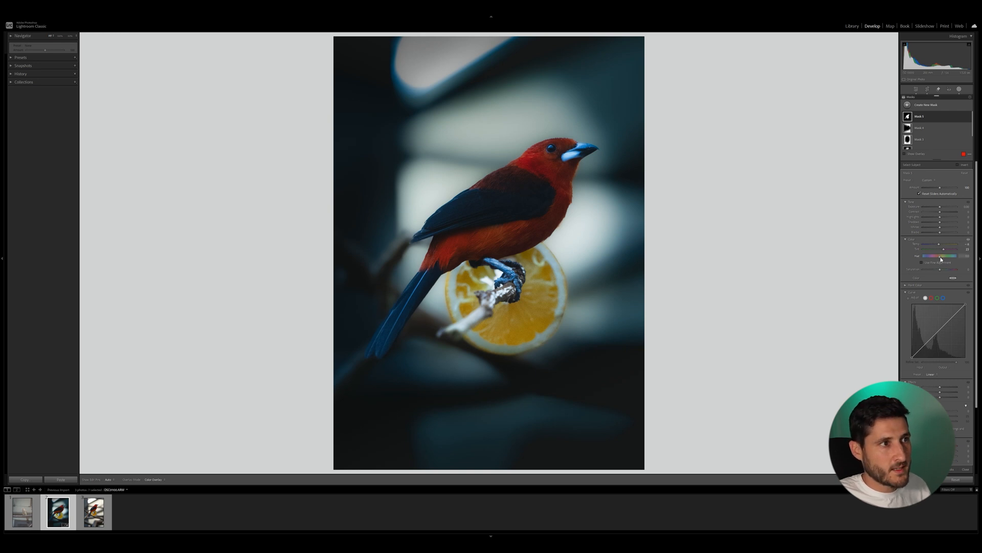
drag(941, 209, 941, 207)
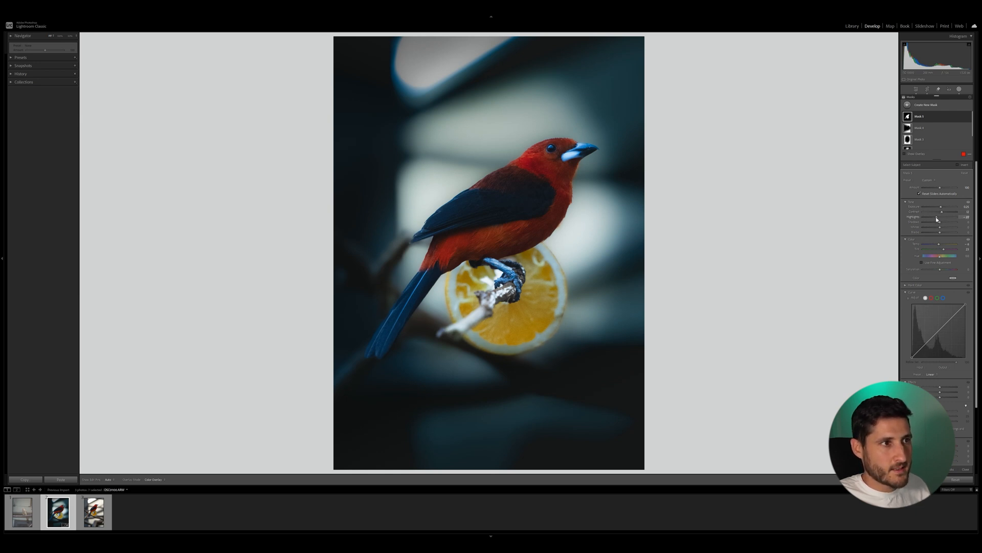
drag(936, 218, 940, 224)
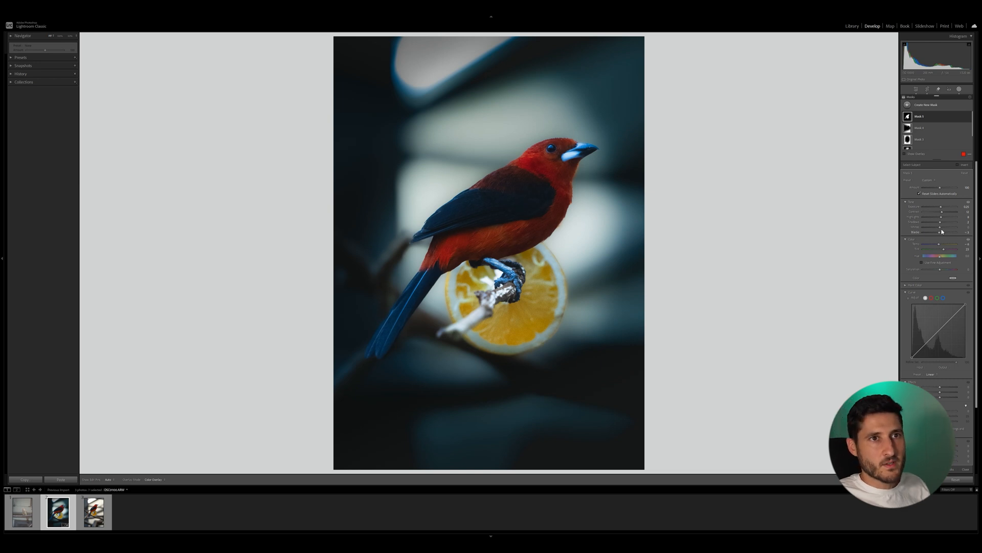
click(960, 90)
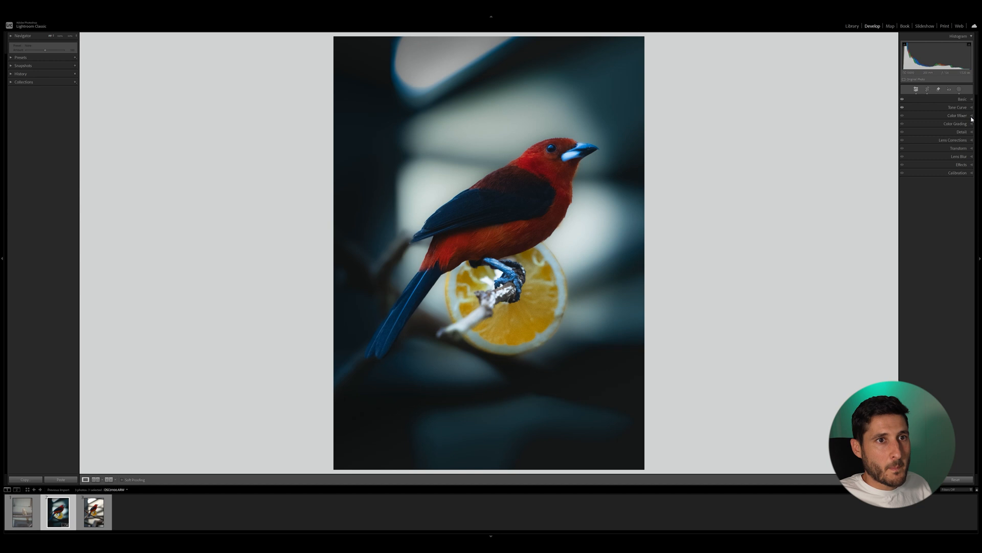
- In the Color Mixer, lower the yellows' saturation and luminance, then shift the reds' hue slightly toward magenta and raise their luminance
click(965, 117)
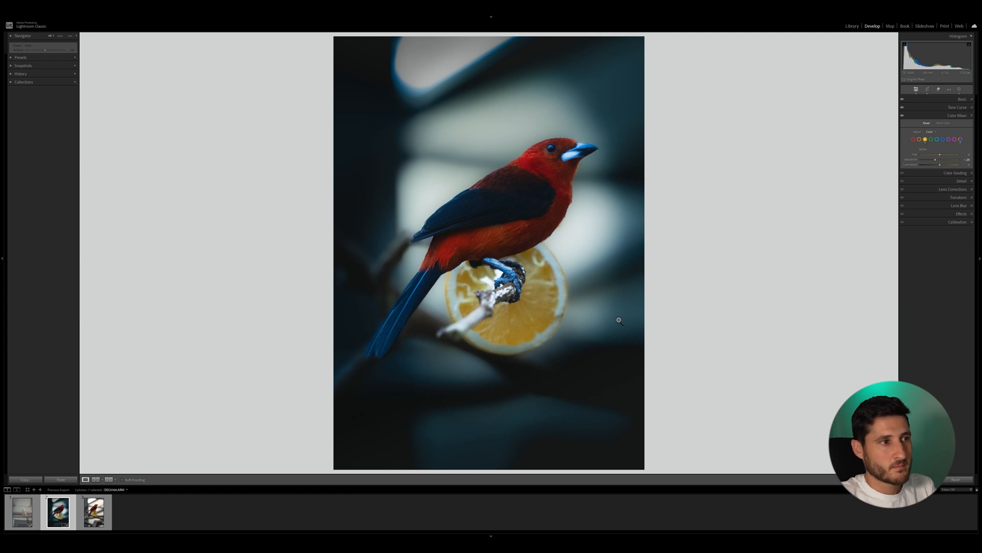
drag(940, 165, 939, 166)
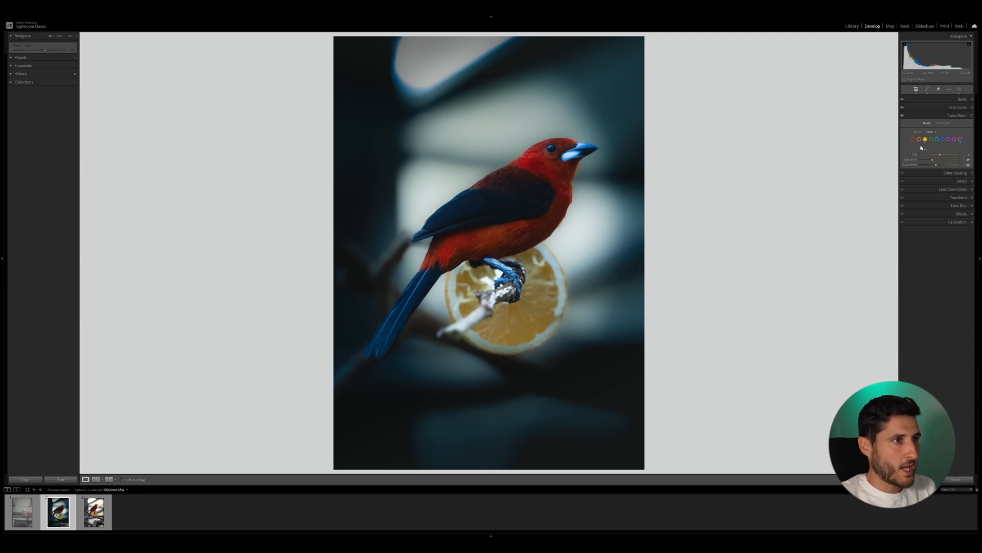
drag(939, 155, 937, 157)
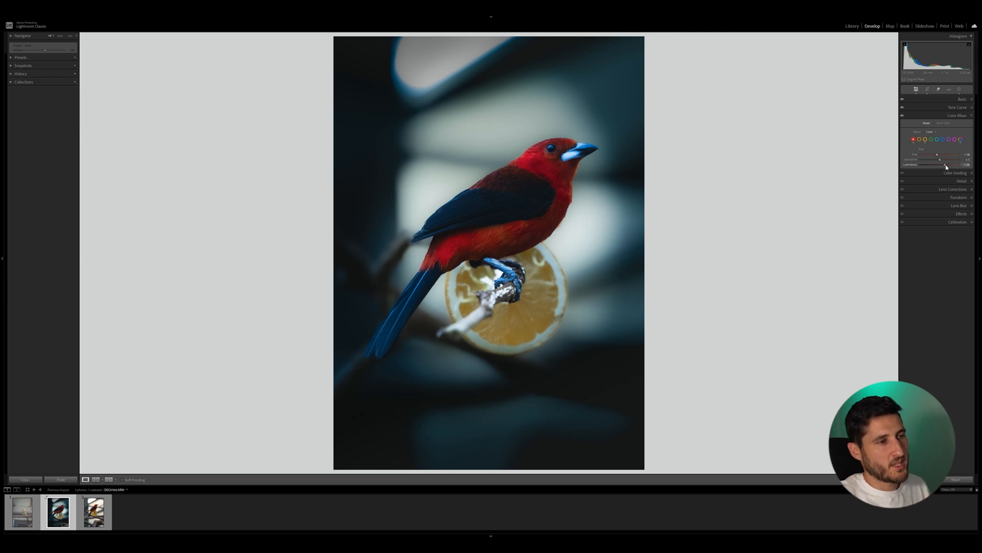
- Display the before and after versions of the bird photo side by side for comparison
click(108, 481)
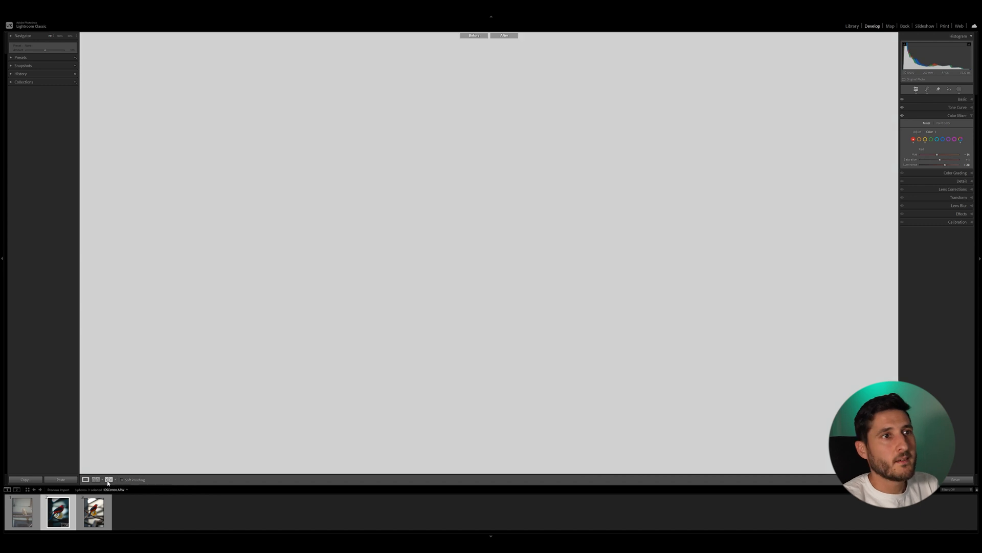